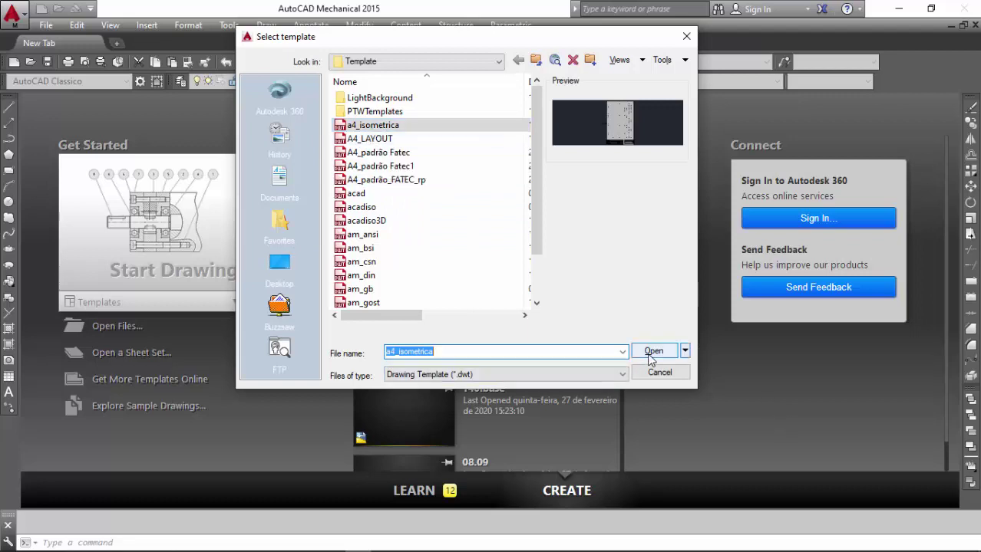
- Create a new drawing from the a4_isometrica template and make AM_5 the current layer
{"action": "left_click", "coordinate": [653, 350]}
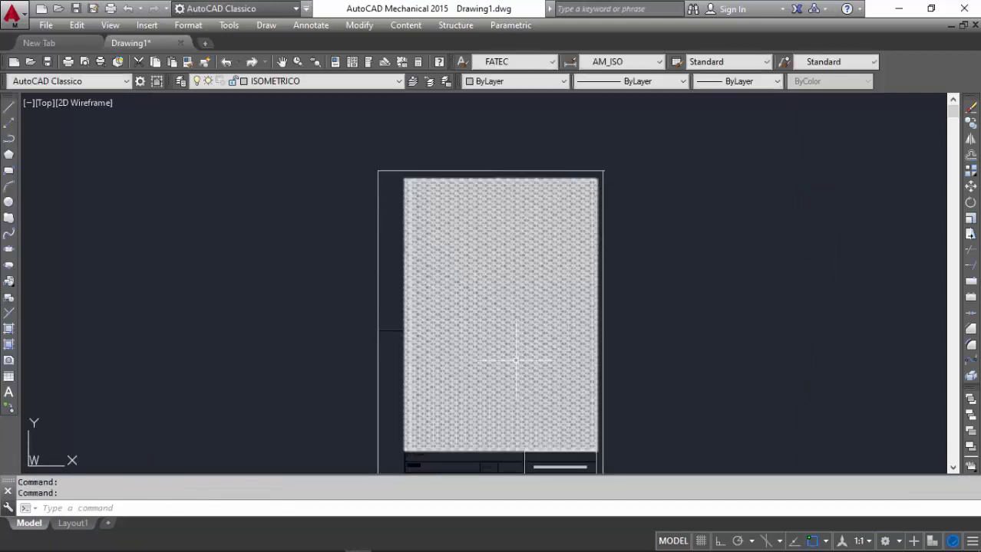
{"action": "scroll", "coordinate": [499, 357], "scroll_direction": "up", "scroll_amount": 4}
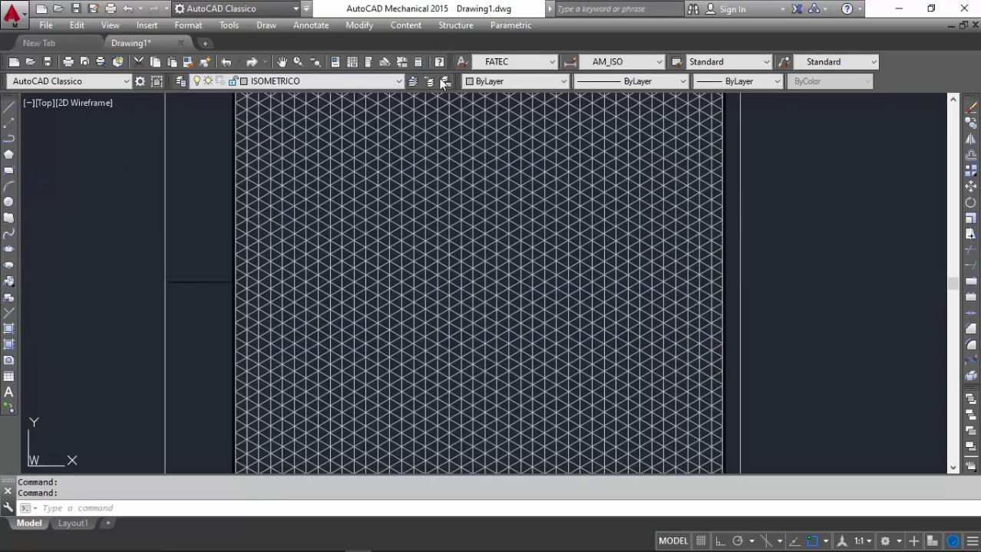
{"action": "left_click", "coordinate": [333, 80]}
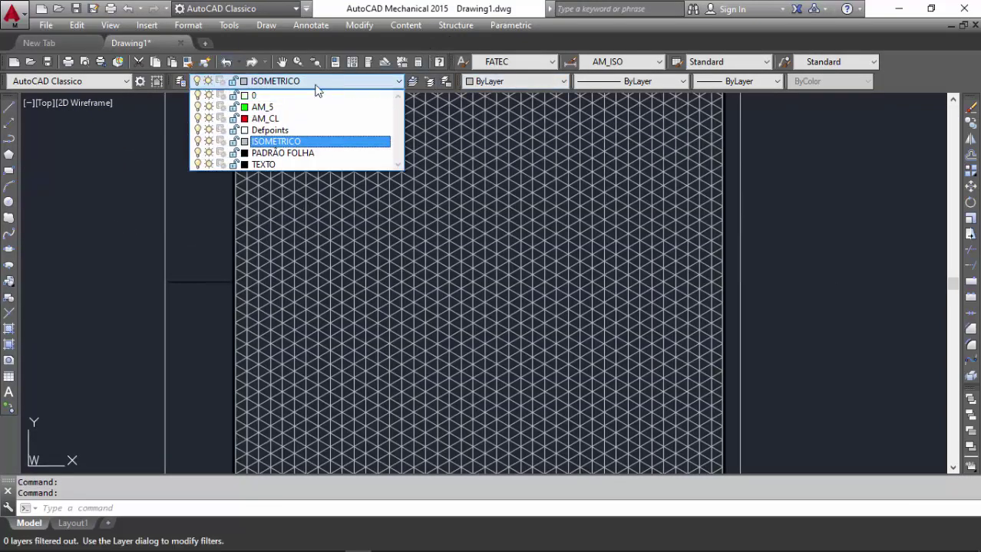
{"action": "left_click", "coordinate": [269, 108]}
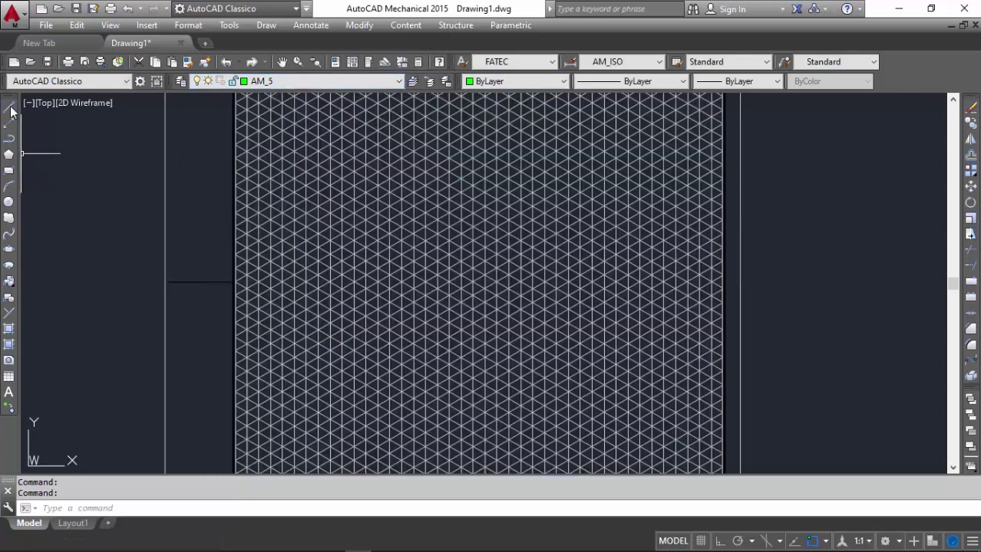
- Draw a vertical line 50 units long upward from a grid intersection as the cube's front edge
{"action": "left_click", "coordinate": [9, 109]}
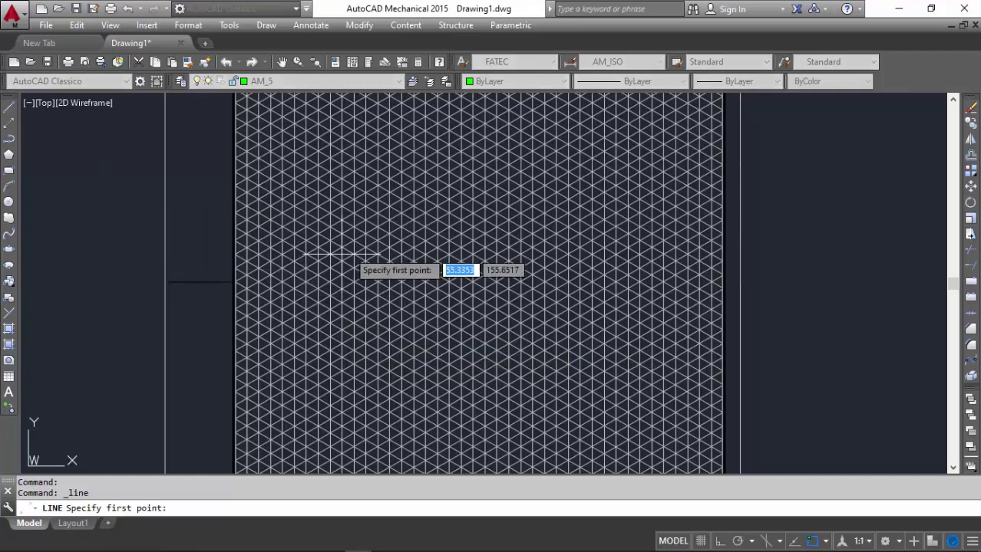
{"action": "left_click", "coordinate": [461, 412]}
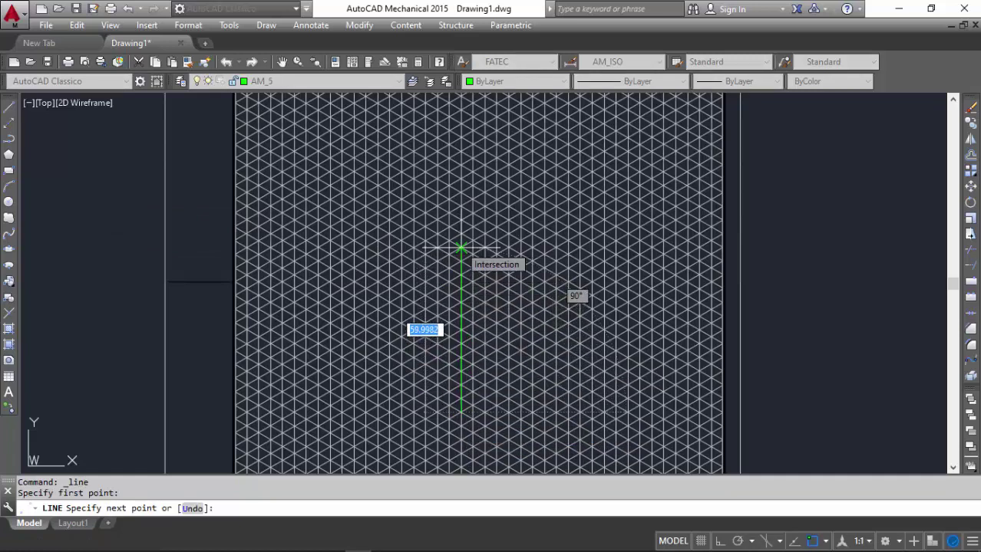
{"action": "type", "text": "50"}
{"action": "key", "text": "Return"}
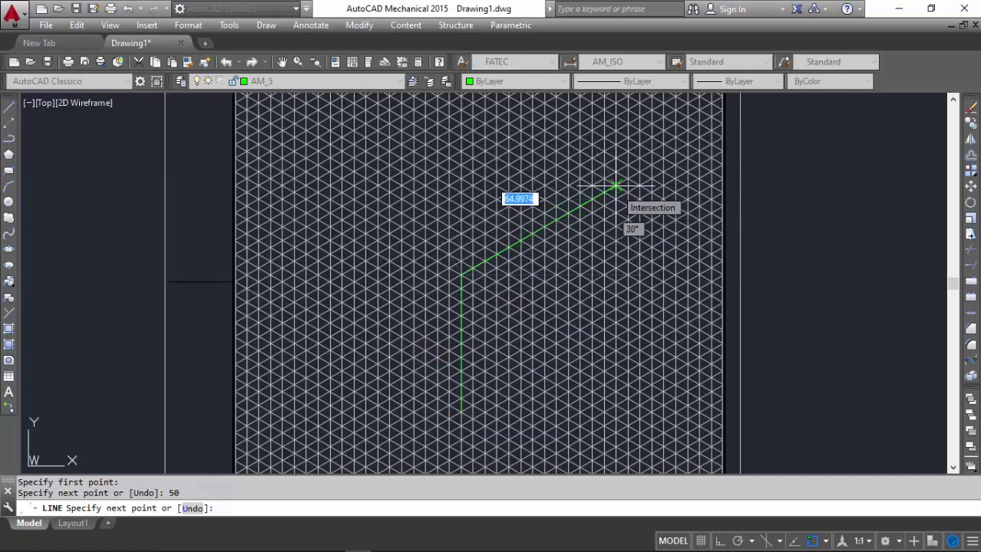
- Continue from the front edge's upper end with 50-unit lines along the isometric grid, closing the cube's top face as a rhombus
{"action": "type", "text": "50"}
{"action": "key", "text": "Return"}
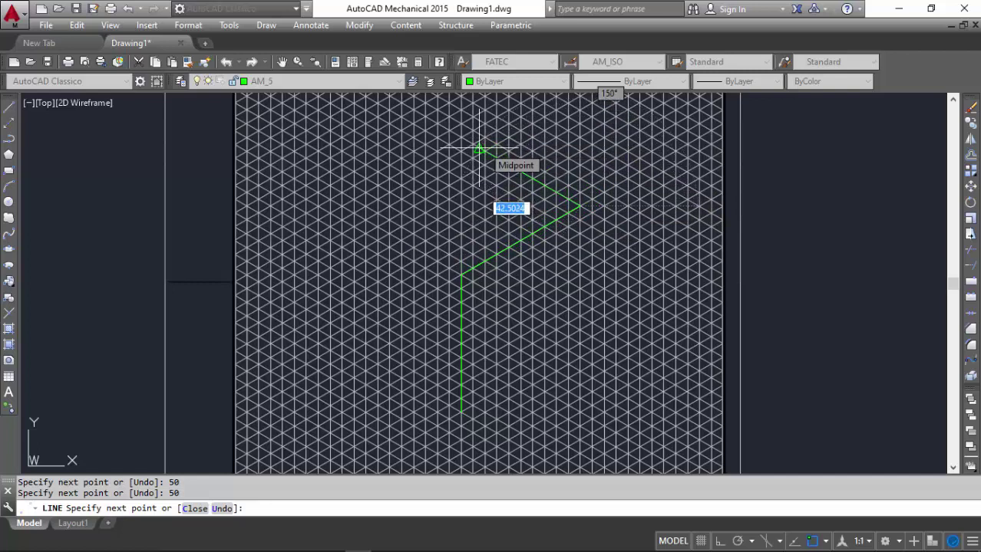
{"action": "type", "text": "50"}
{"action": "key", "text": "Return"}
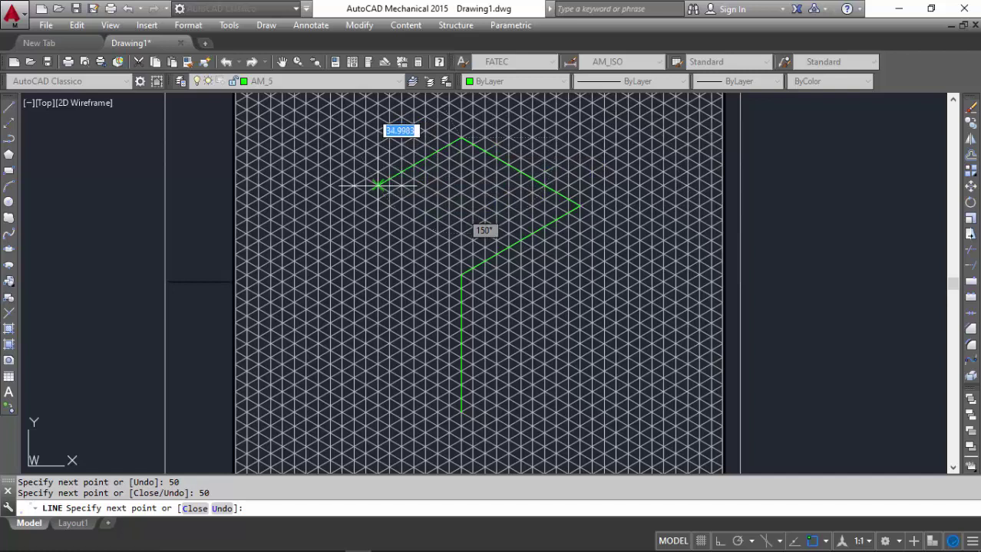
{"action": "type", "text": "50"}
{"action": "key", "text": "Return"}
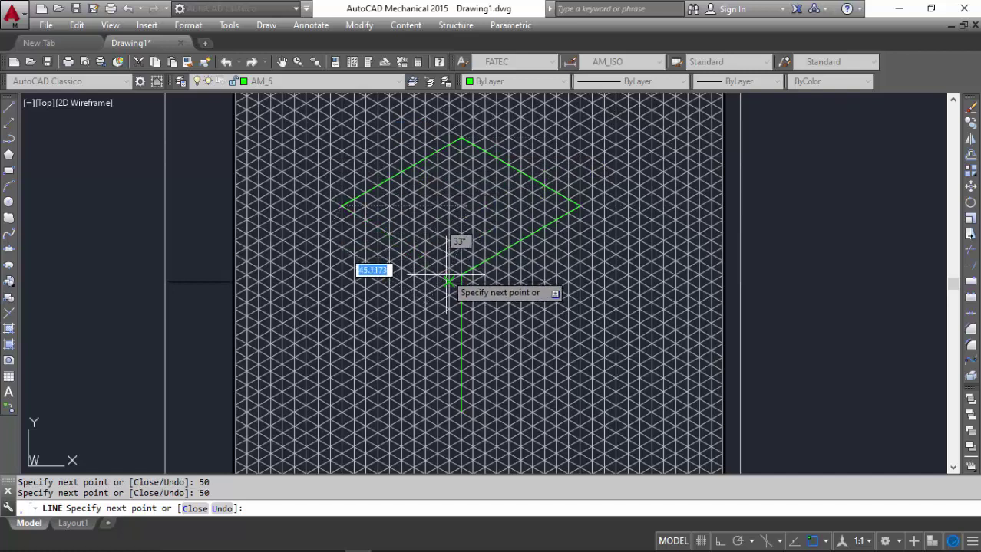
{"action": "left_click", "coordinate": [460, 274]}
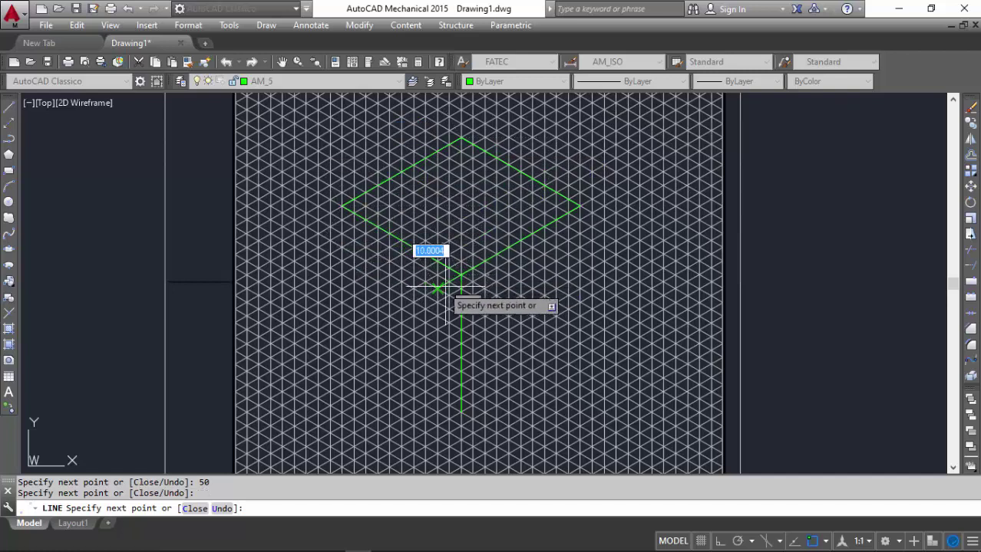
{"action": "key", "text": "Escape"}
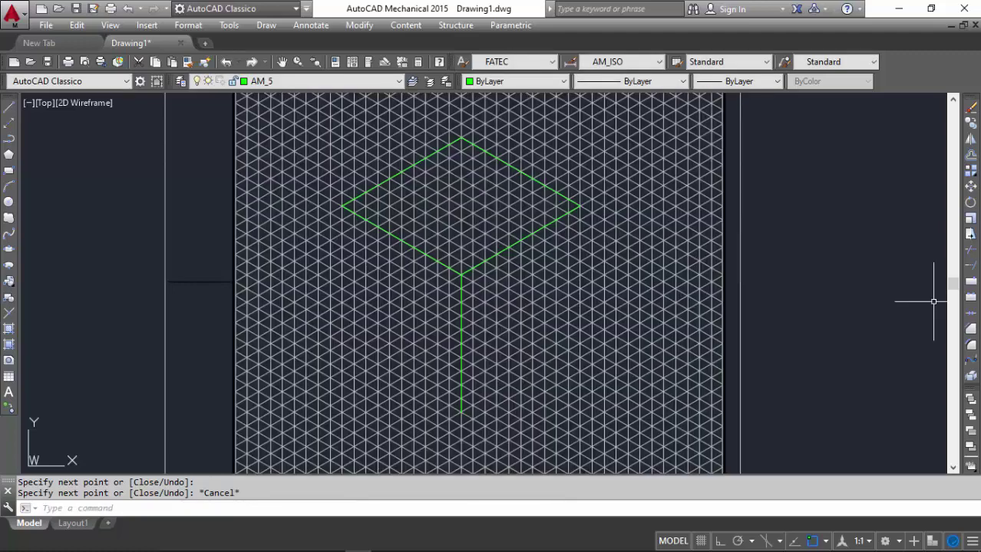
- Complete the cube's side faces from the top face's left corner, adding 50-unit outer vertical edges and both bottom edges up to the right corner
{"action": "left_click", "coordinate": [11, 109]}
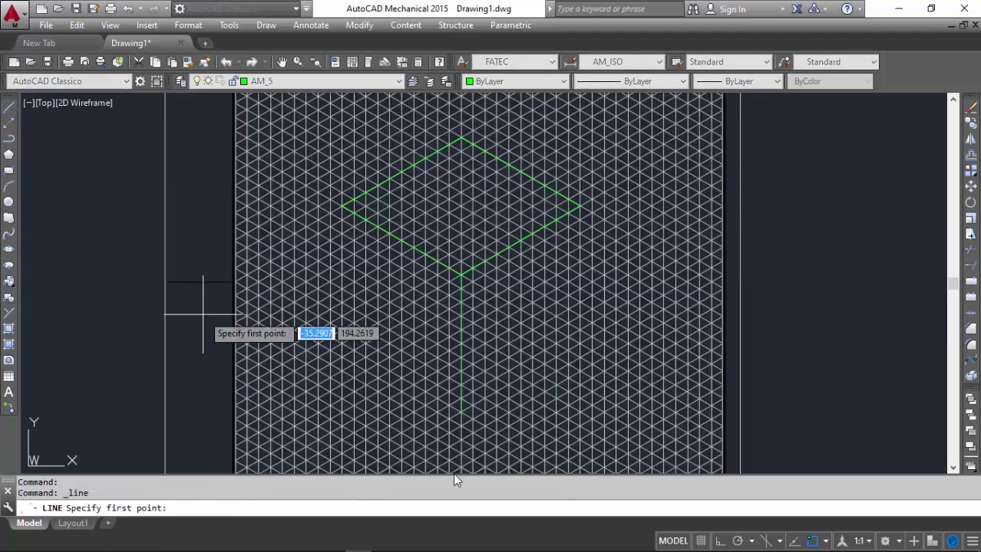
{"action": "left_click", "coordinate": [342, 206]}
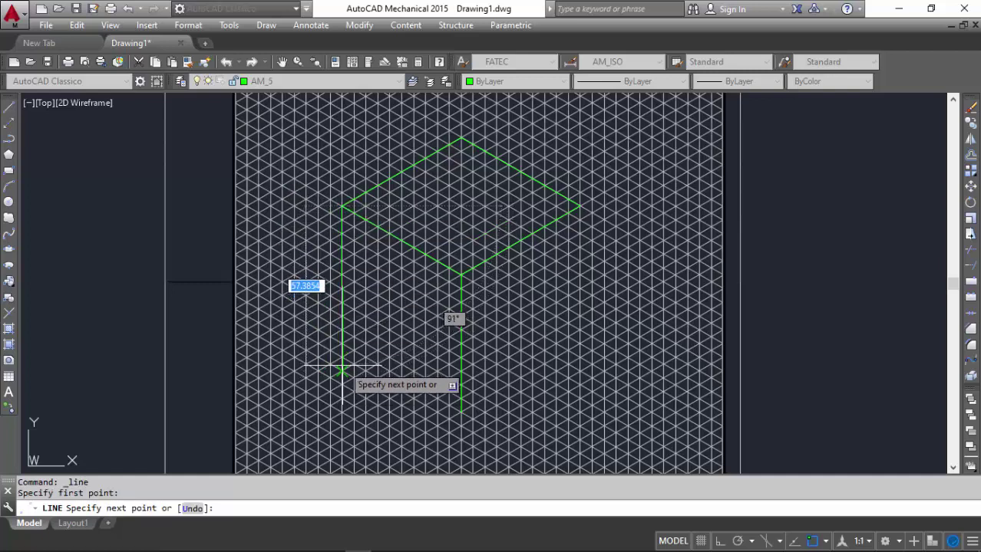
{"action": "type", "text": "50"}
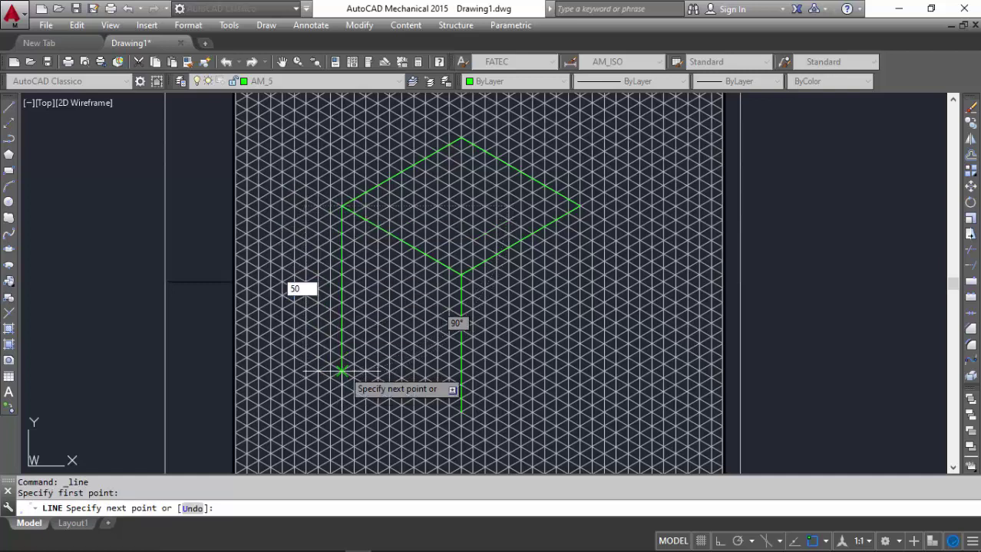
{"action": "key", "text": "Return"}
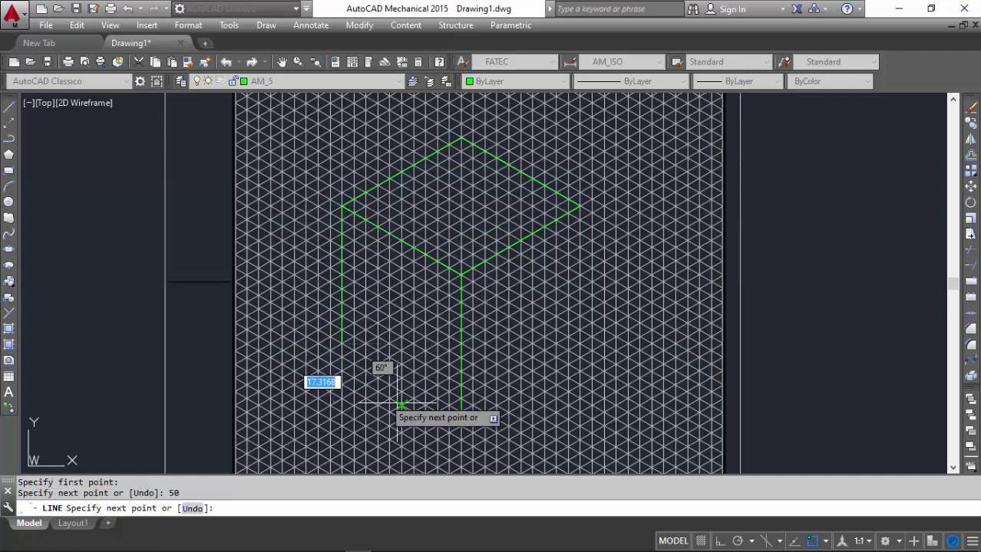
{"action": "left_click", "coordinate": [461, 415]}
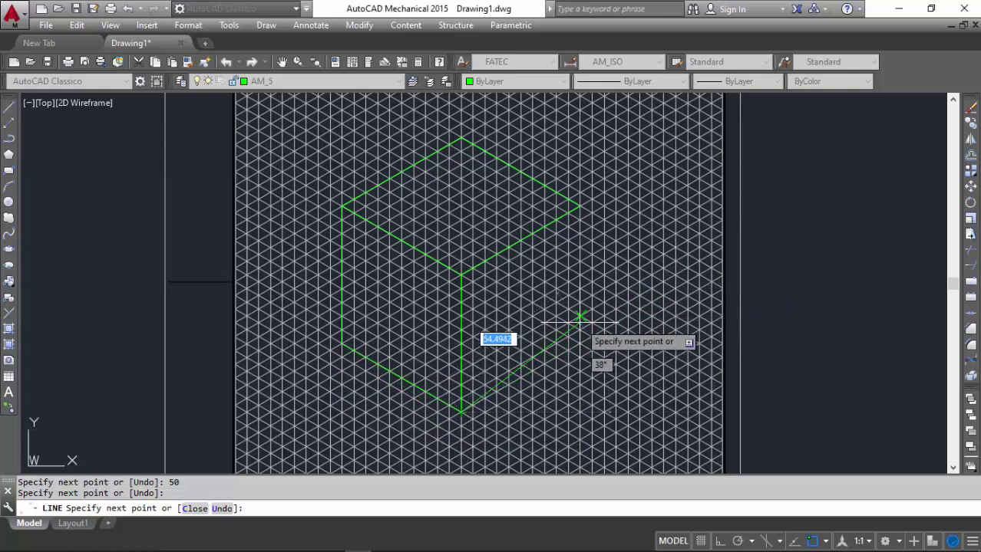
{"action": "type", "text": "50"}
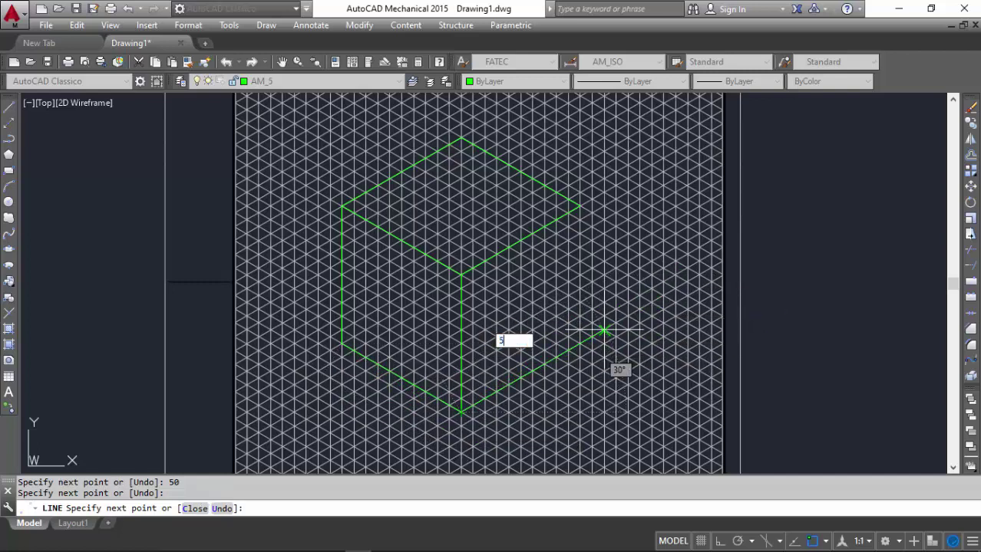
{"action": "key", "text": "Return"}
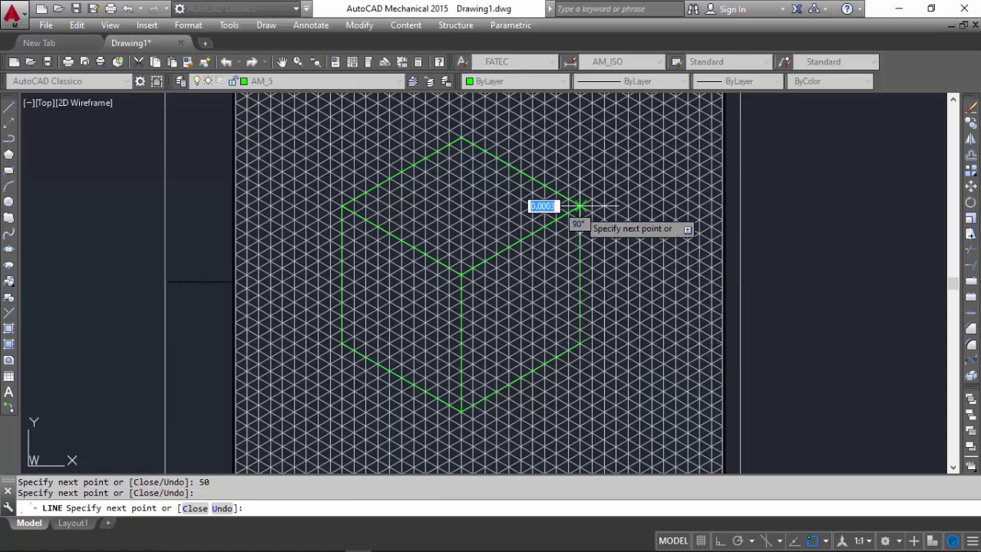
{"action": "key", "text": "Escape"}
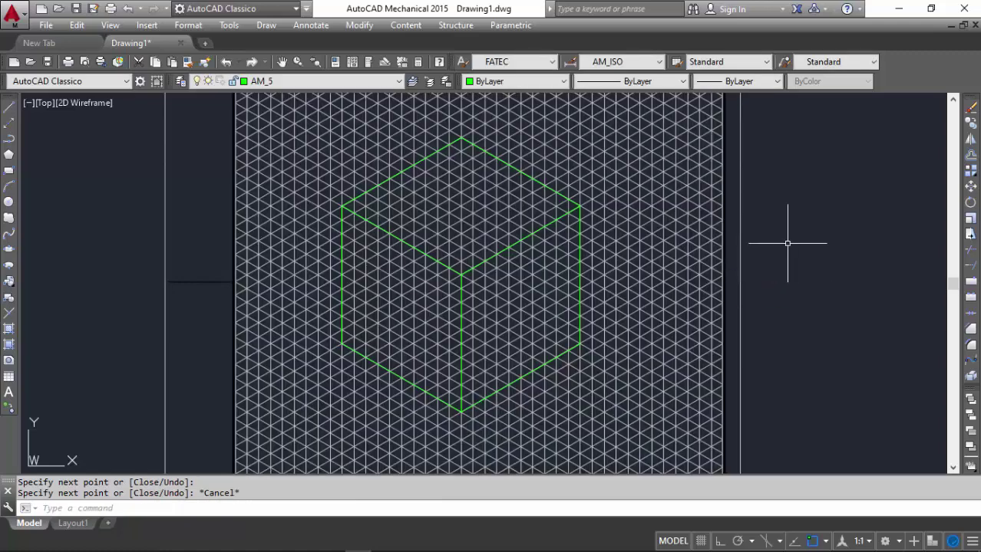
{"action": "scroll", "coordinate": [152, 154], "scroll_direction": "down", "scroll_amount": 2}
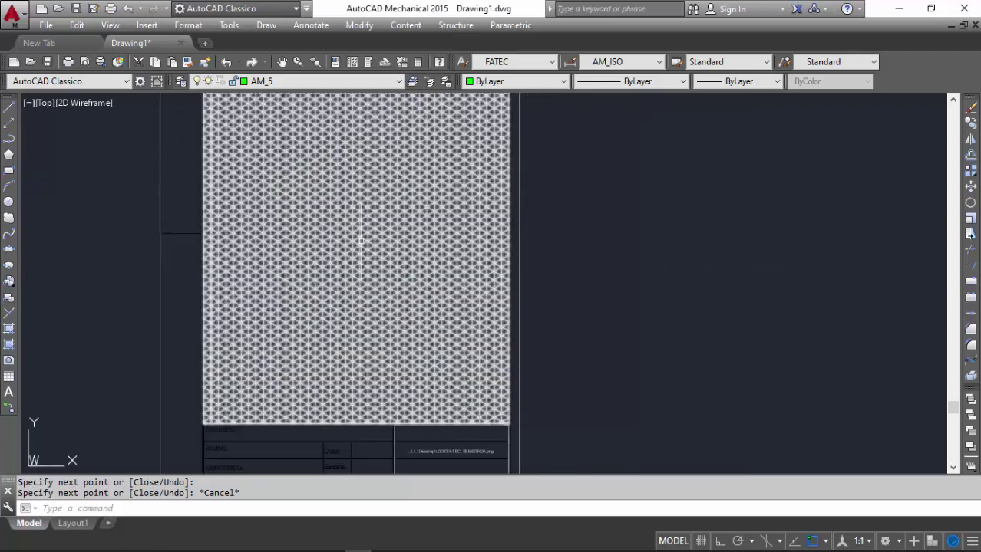
{"action": "scroll", "coordinate": [354, 216], "scroll_direction": "up", "scroll_amount": 2}
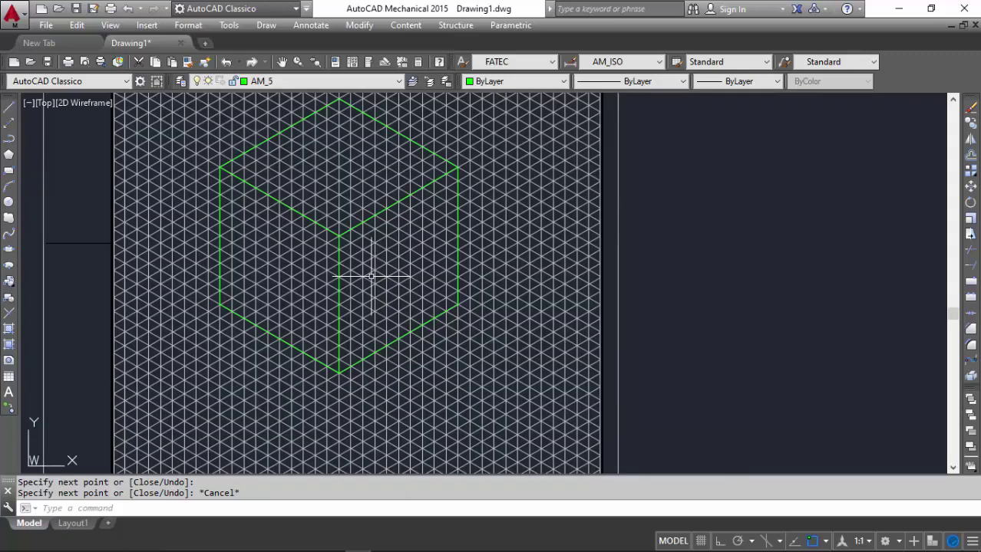
{"action": "scroll", "coordinate": [219, 214], "scroll_direction": "down", "scroll_amount": 2}
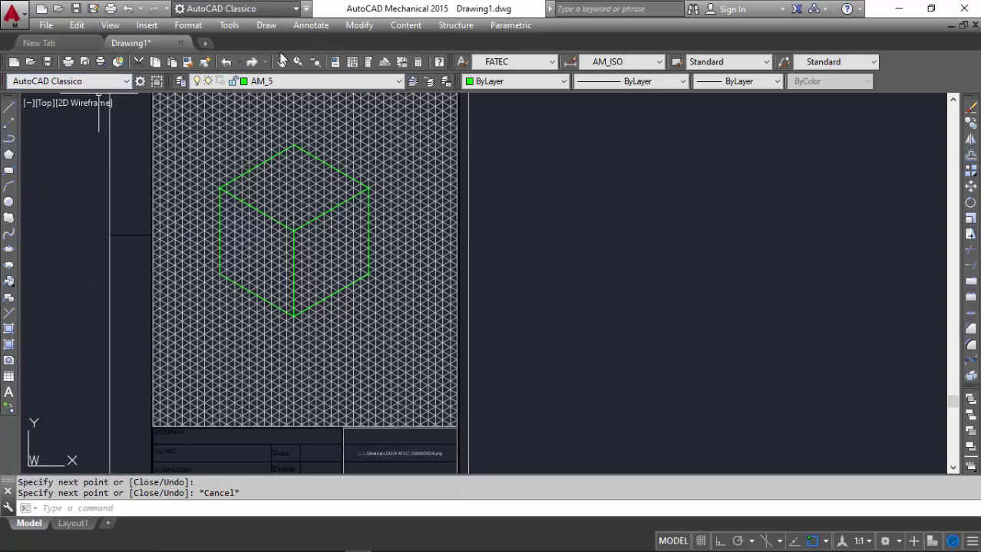
- Switch the workspace to Mechanical and close the floating palette that comes with it
{"action": "left_click", "coordinate": [294, 10]}
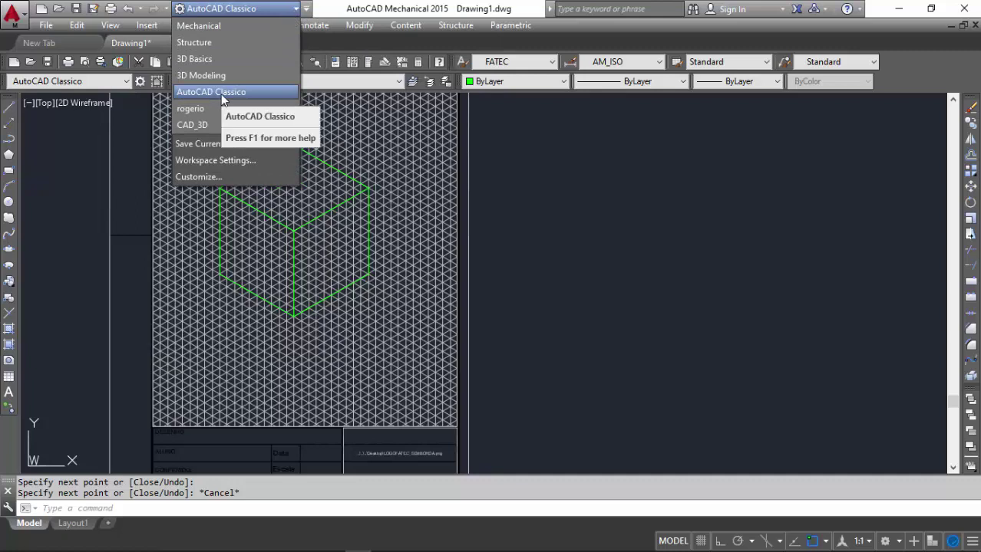
{"action": "left_click", "coordinate": [205, 30]}
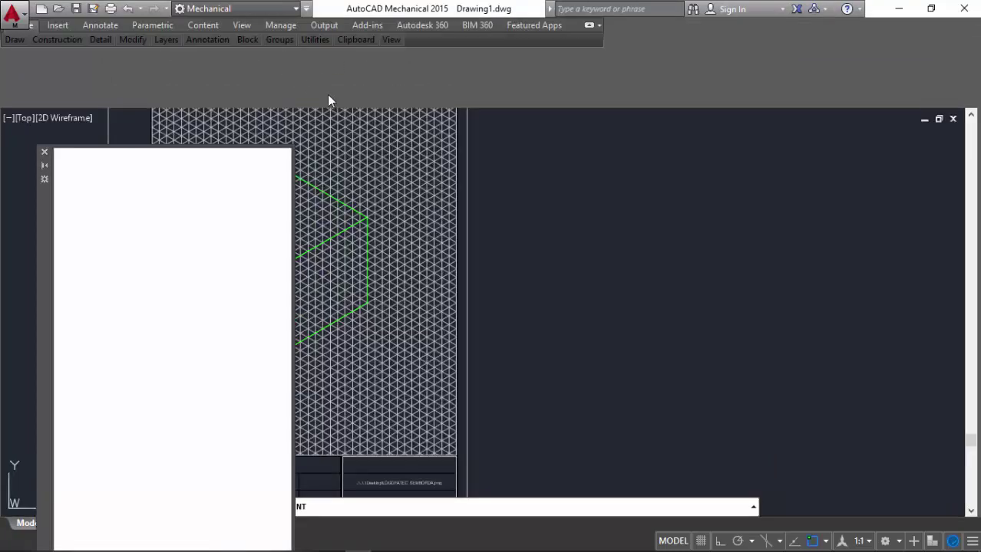
{"action": "left_click", "coordinate": [43, 152]}
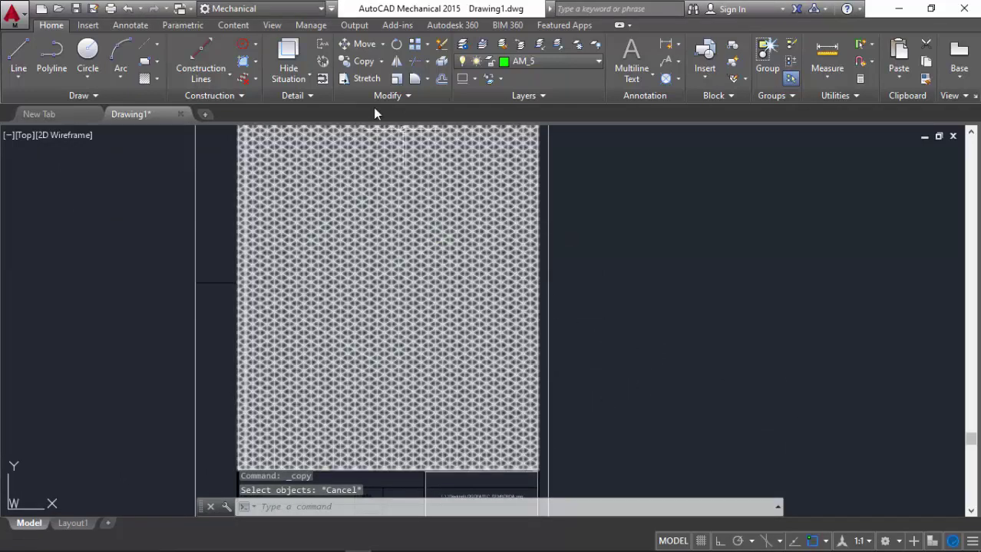
{"action": "left_click", "coordinate": [381, 62]}
{"action": "left_click", "coordinate": [381, 62]}
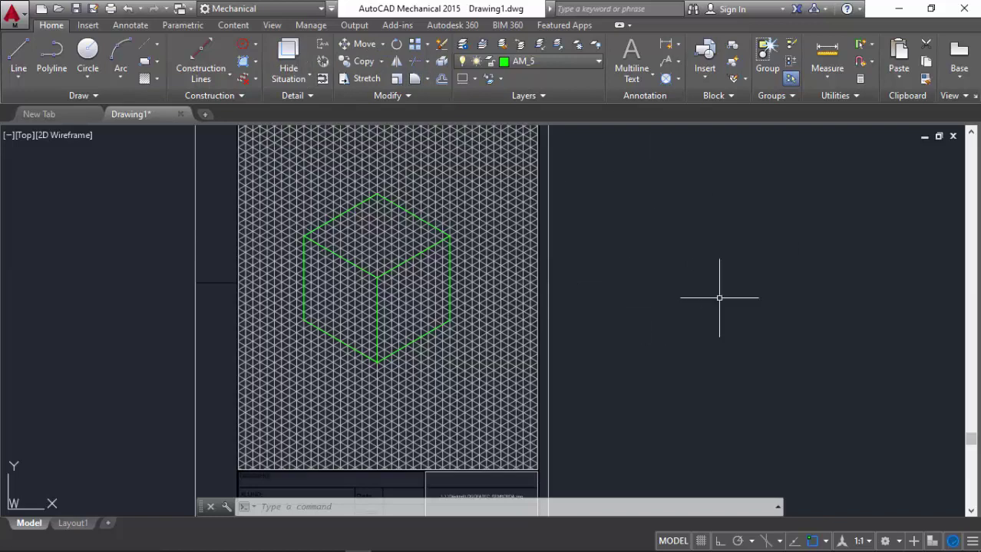
- Copy all of the cube's lines from its central front corner to the empty area right of the A4 sheet
{"action": "left_click", "coordinate": [359, 62]}
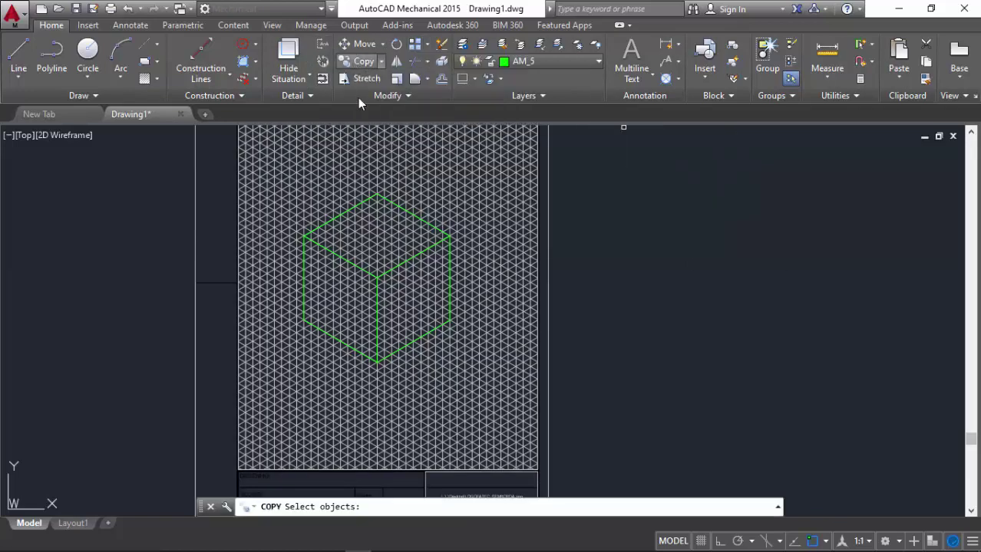
{"action": "left_click", "coordinate": [210, 398]}
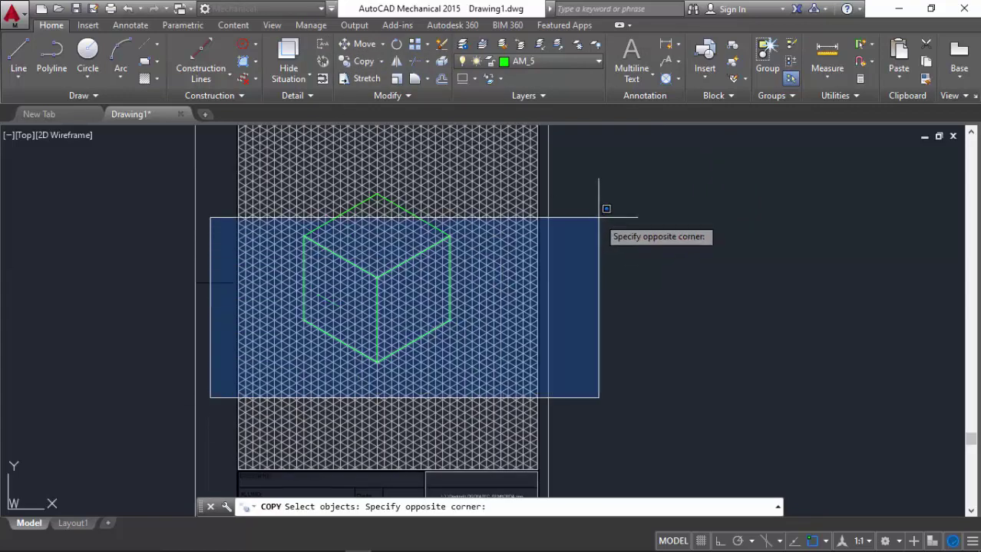
{"action": "left_click", "coordinate": [635, 186]}
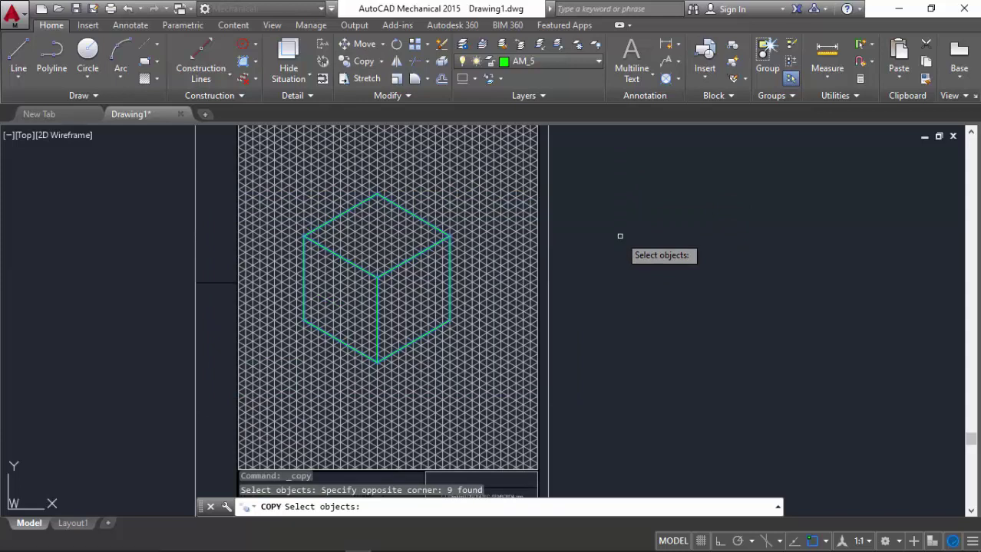
{"action": "key", "text": "Return"}
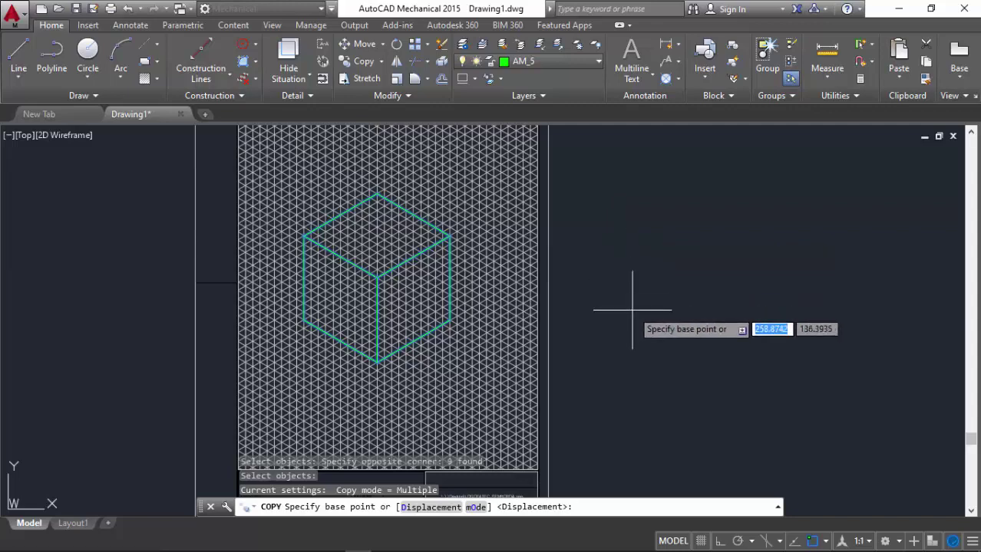
{"action": "scroll", "coordinate": [451, 312], "scroll_direction": "down", "scroll_amount": 3}
{"action": "scroll", "coordinate": [429, 300], "scroll_direction": "up", "scroll_amount": 1}
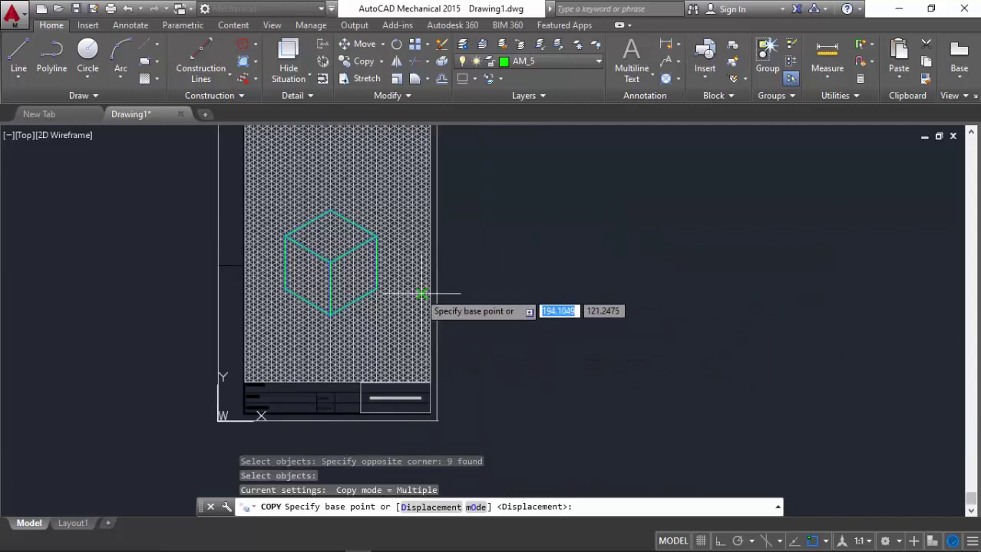
{"action": "left_click", "coordinate": [330, 265]}
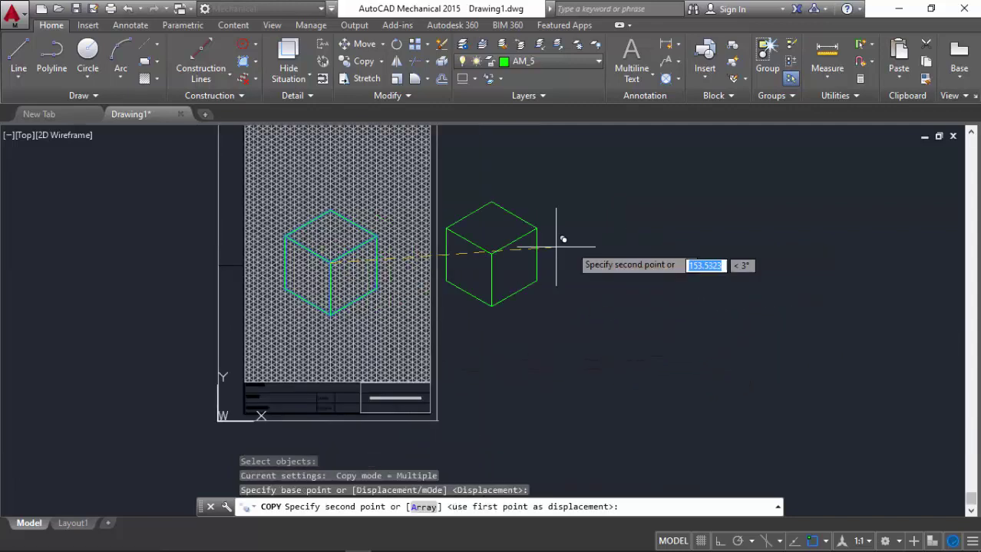
{"action": "left_click", "coordinate": [558, 265]}
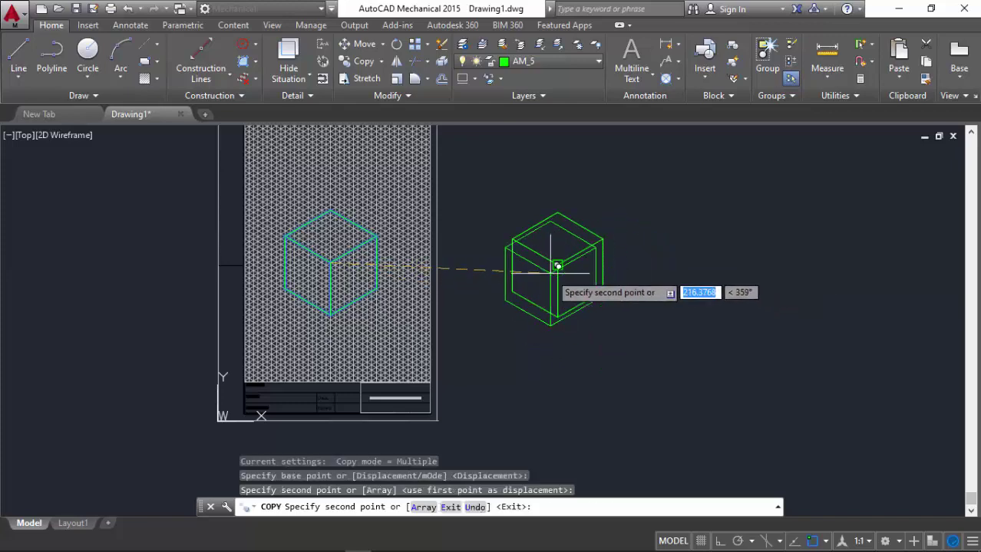
{"action": "scroll", "coordinate": [552, 274], "scroll_direction": "up", "scroll_amount": 2}
{"action": "key", "text": "Escape"}
{"action": "scroll", "coordinate": [592, 210], "scroll_direction": "up", "scroll_amount": 2}
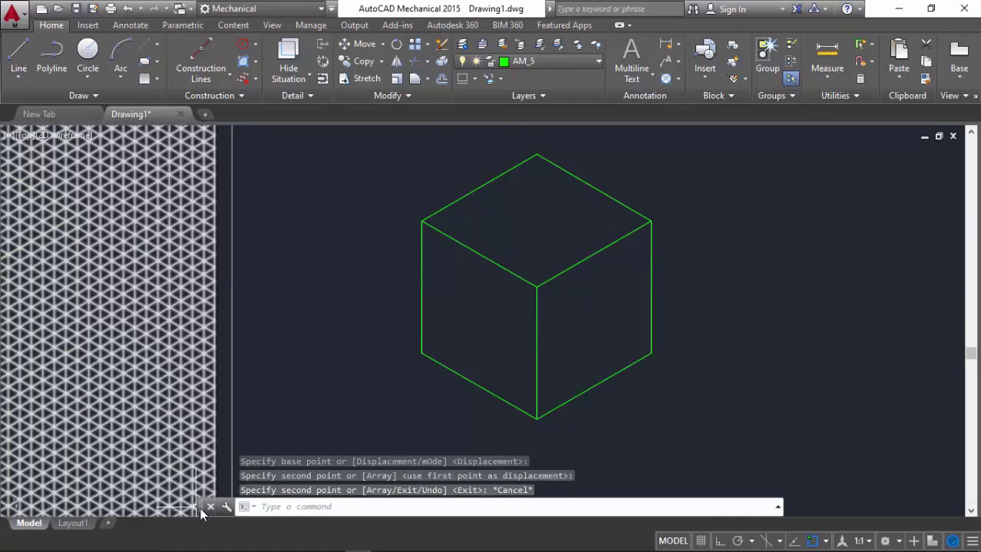
- Dock the floating command line beneath the drawing area
{"action": "left_click_drag", "start_coordinate": [180, 539], "coordinate": [181, 547]}
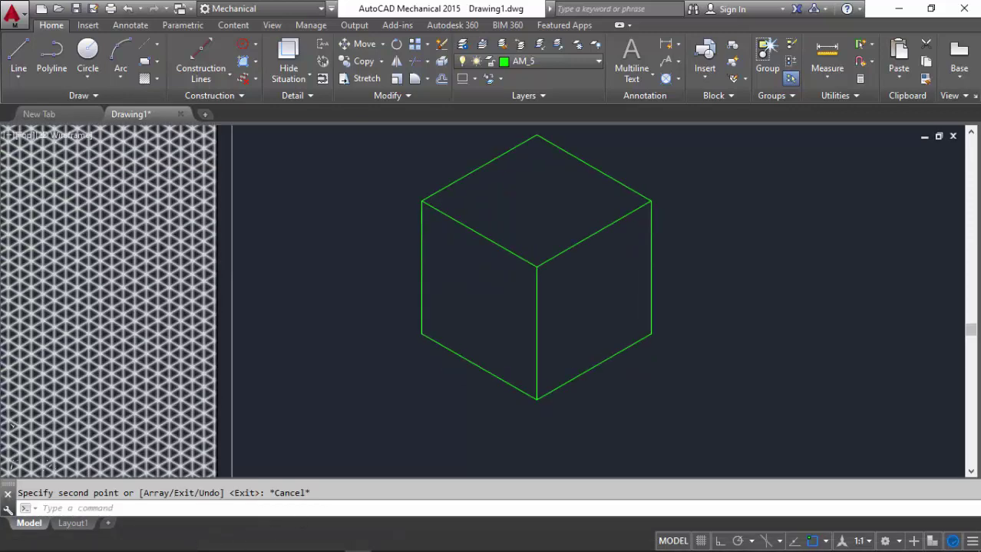
{"action": "scroll", "coordinate": [585, 157], "scroll_direction": "up", "scroll_amount": 2}
{"action": "scroll", "coordinate": [467, 201], "scroll_direction": "down", "scroll_amount": 2}
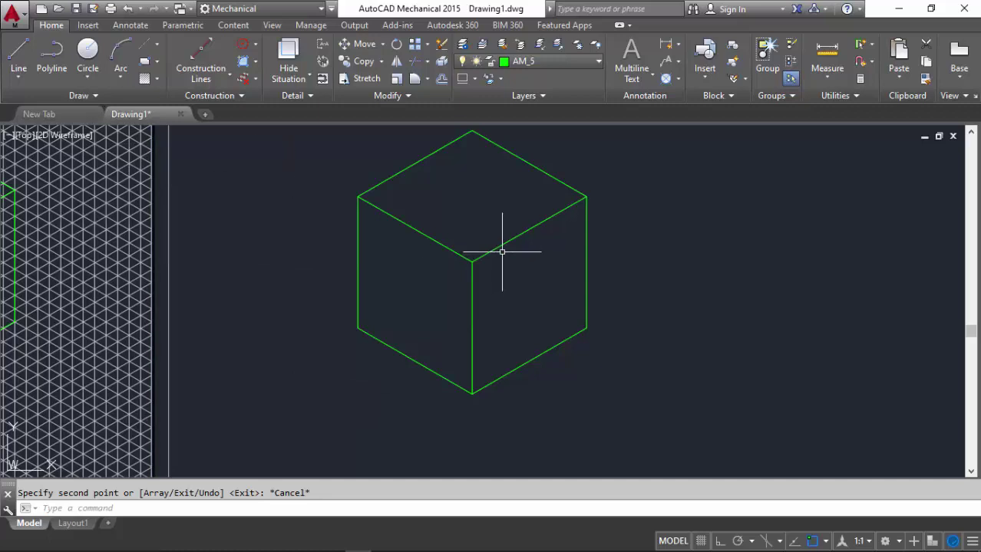
- Make AM_CL the current layer
{"action": "left_click", "coordinate": [548, 62]}
{"action": "left_click", "coordinate": [538, 114]}
- Draw a vertical line on the copied cube's left face, joining the midpoints of its upper and lower edges
{"action": "left_click", "coordinate": [18, 50]}
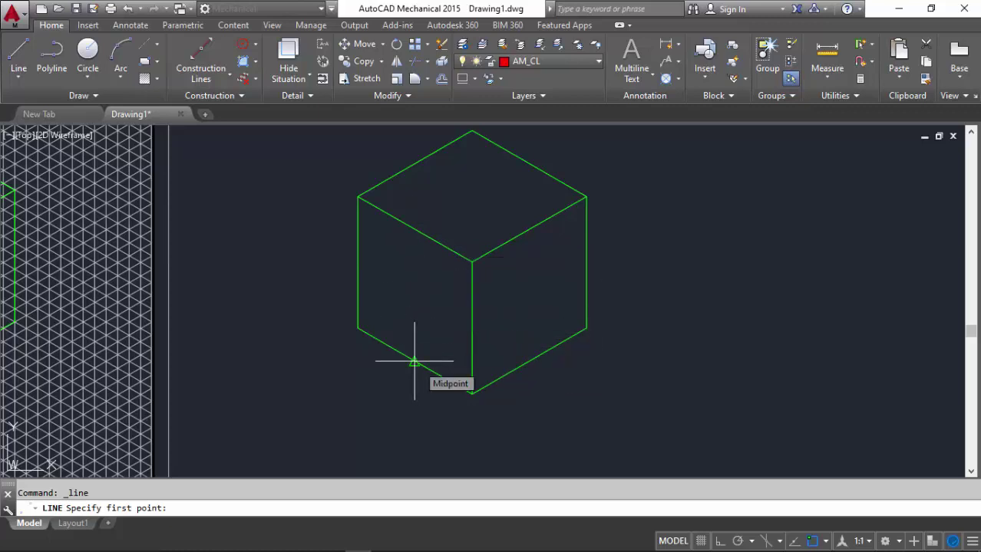
{"action": "right_click", "coordinate": [406, 255], "text": "shift"}
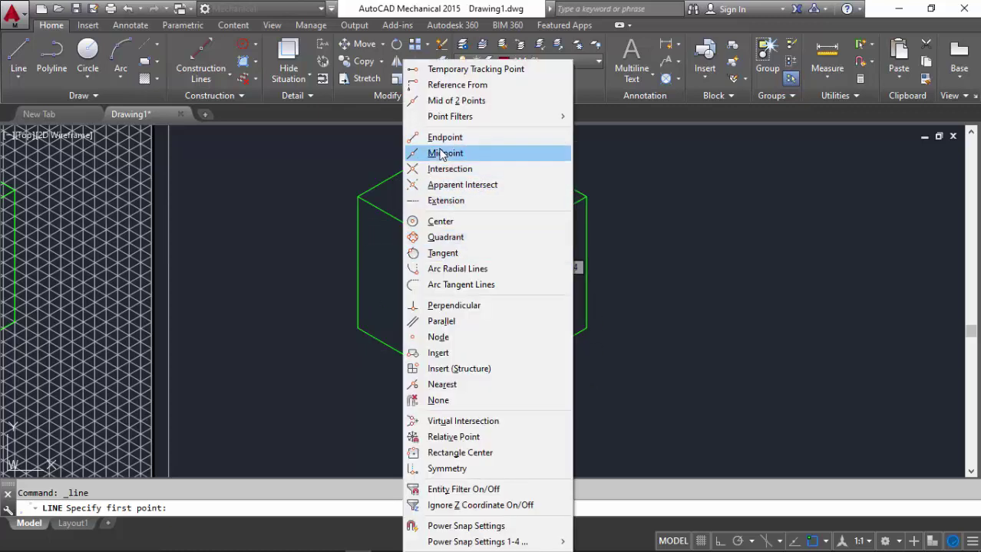
{"action": "left_click", "coordinate": [17, 57]}
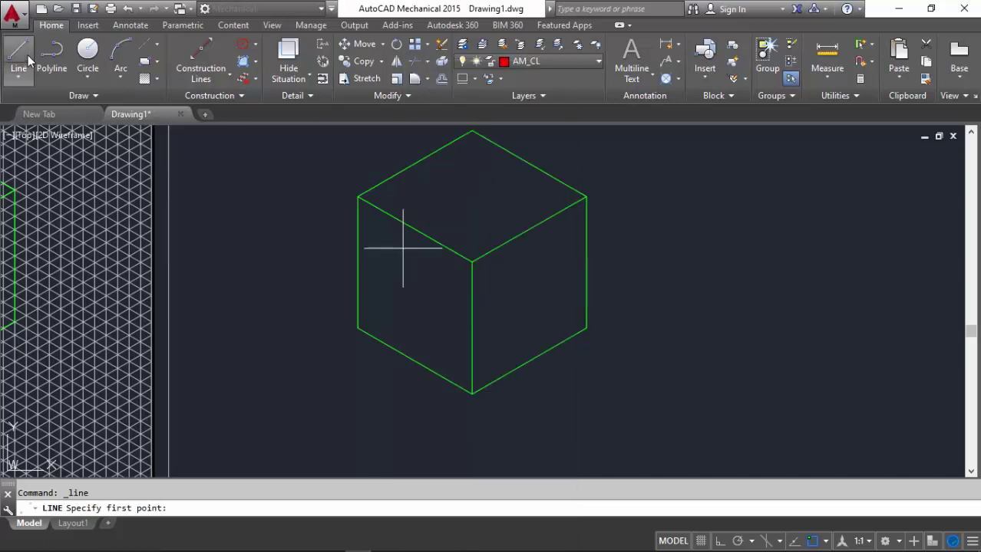
{"action": "left_click", "coordinate": [23, 54]}
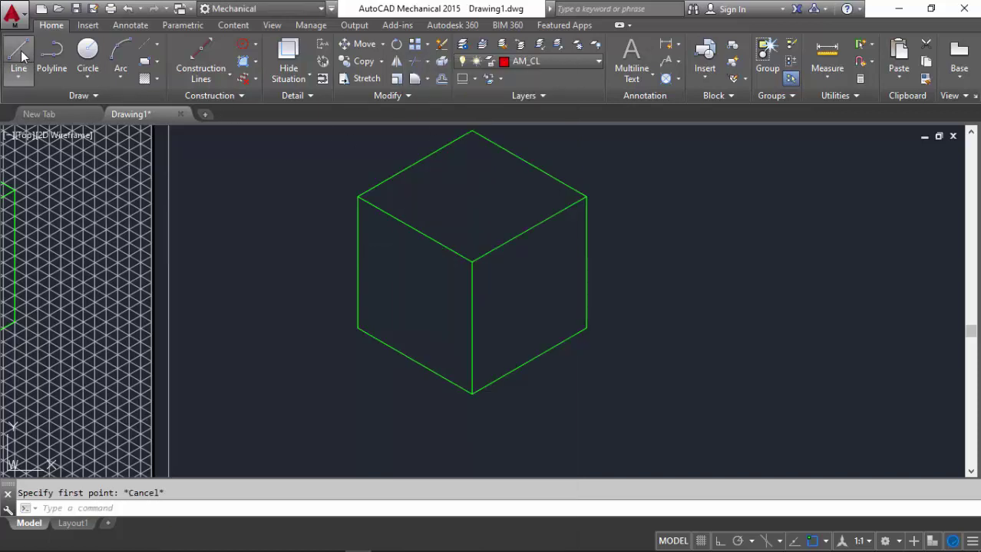
{"action": "right_click", "coordinate": [449, 282], "text": "shift"}
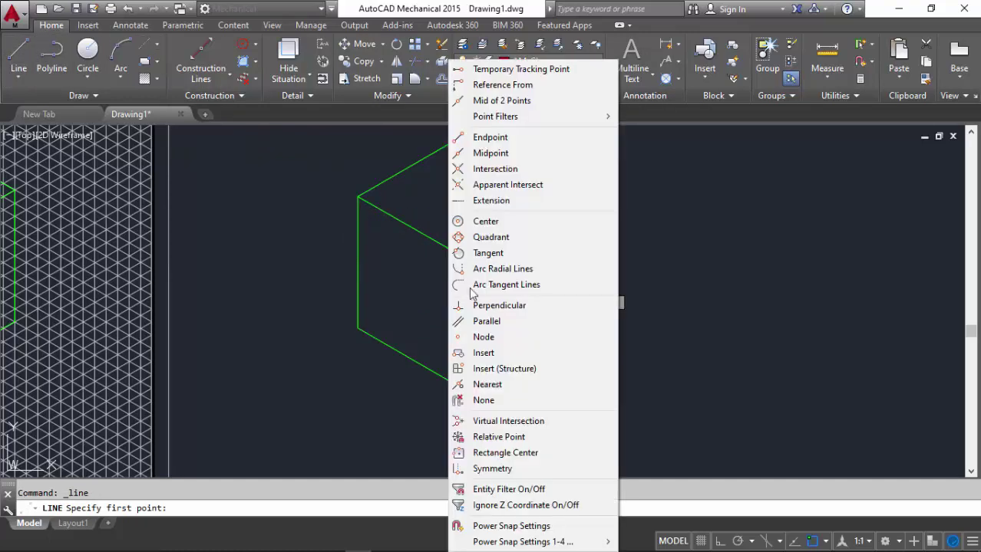
{"action": "left_click", "coordinate": [491, 155]}
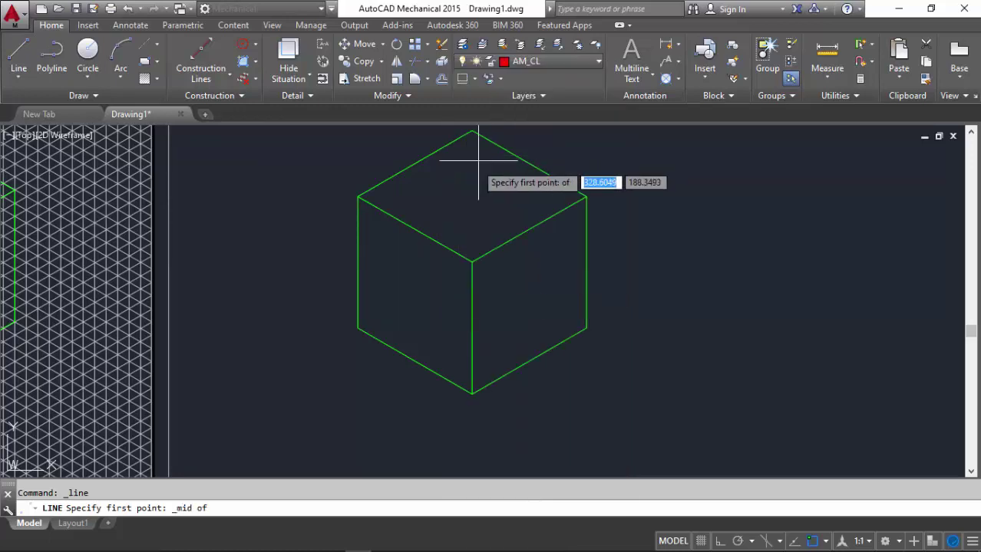
{"action": "left_click", "coordinate": [415, 229]}
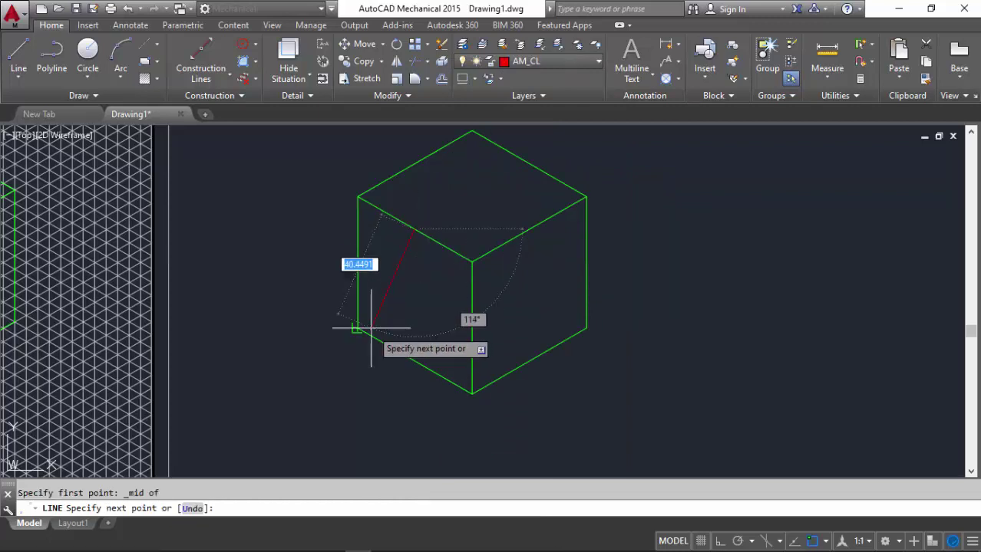
{"action": "left_click", "coordinate": [414, 361]}
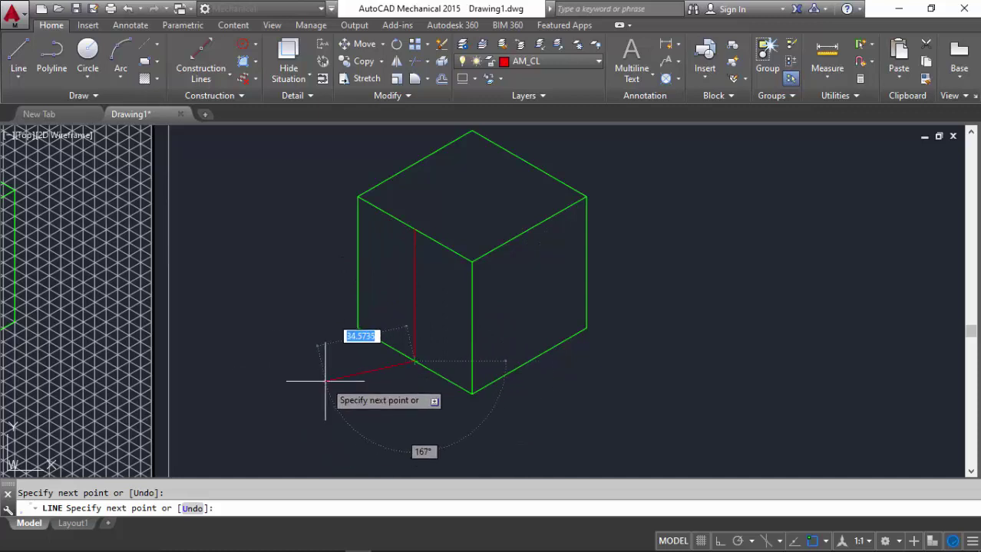
{"action": "key", "text": "Escape"}
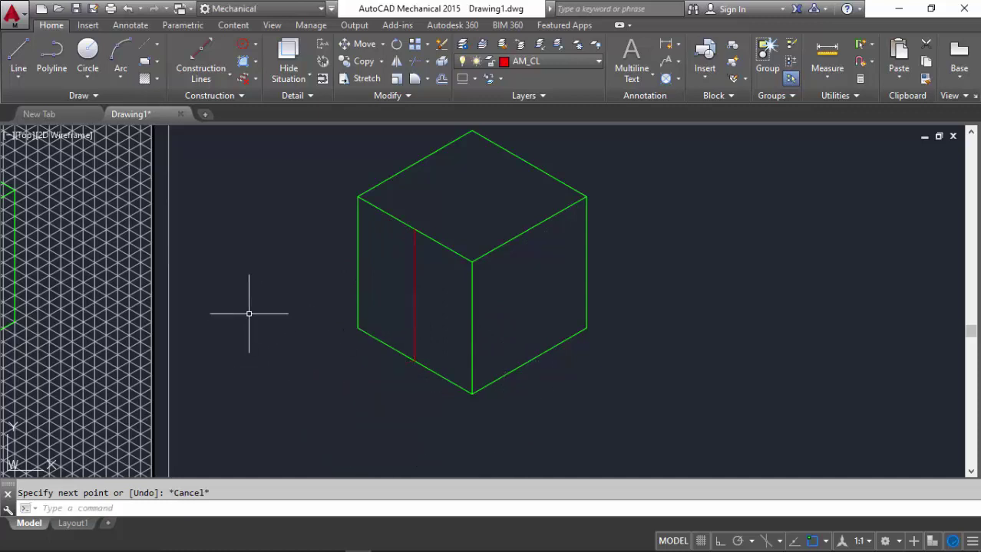
- Draw a vertical centre line on the copied cube's right face, joining the midpoints of its upper and lower edges
{"action": "left_click", "coordinate": [18, 56]}
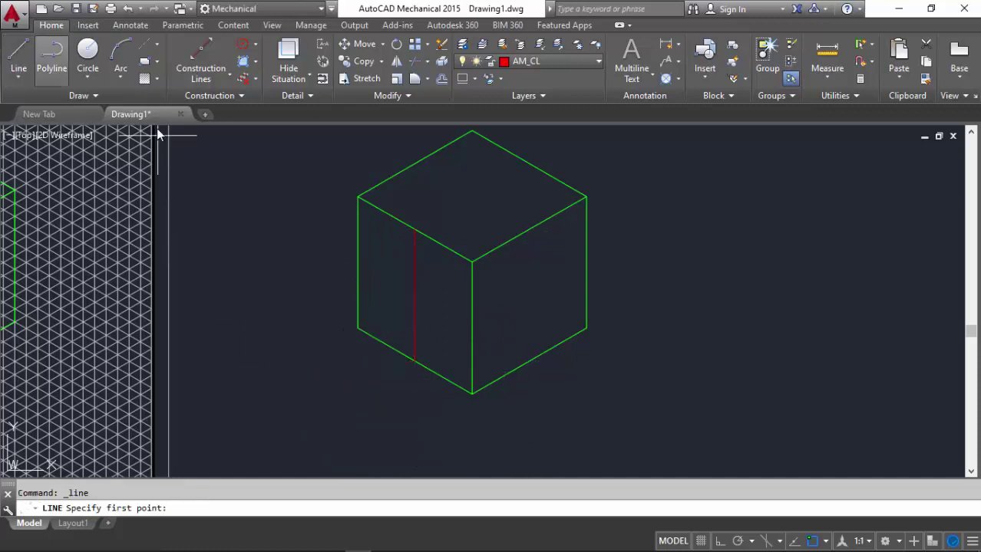
{"action": "left_click", "coordinate": [528, 231]}
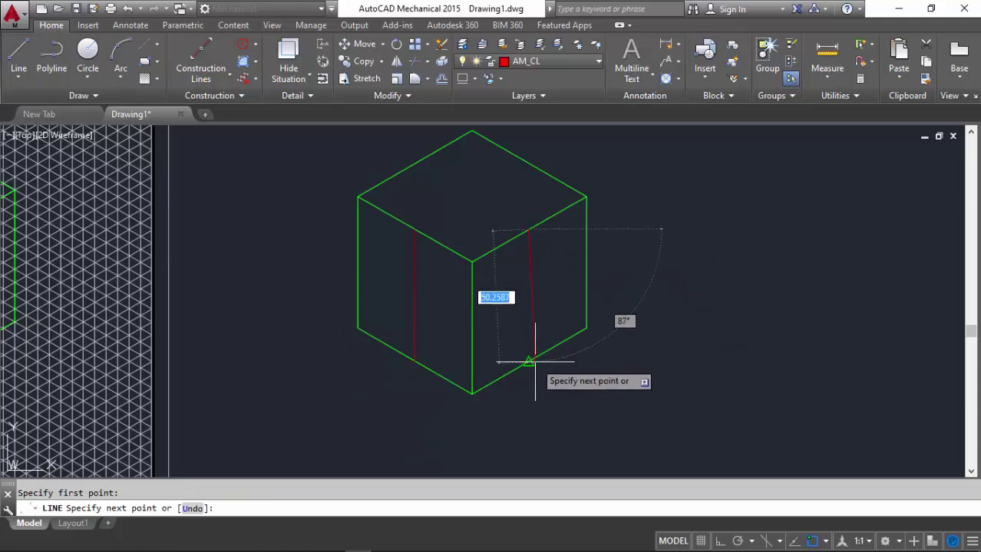
{"action": "right_click", "coordinate": [531, 361], "text": "shift"}
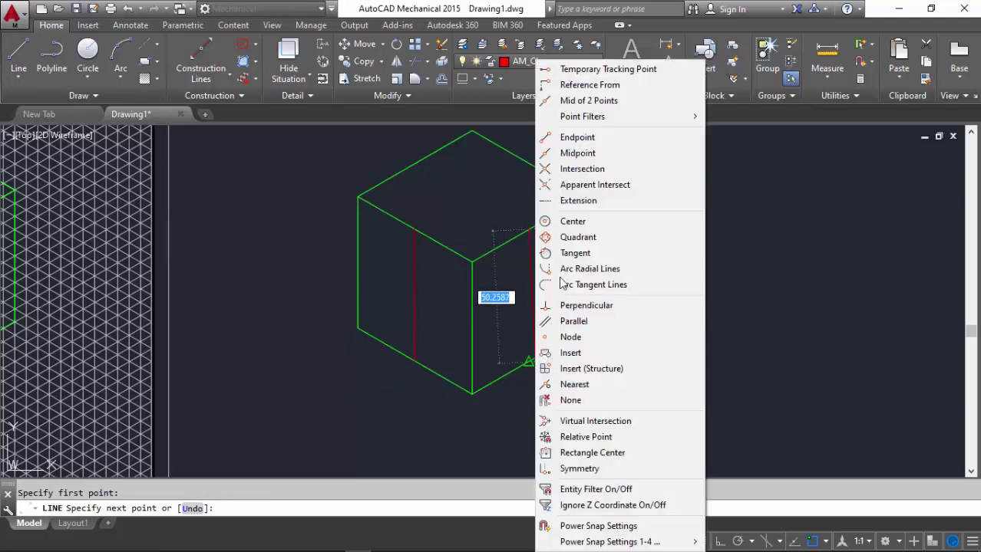
{"action": "left_click", "coordinate": [577, 153]}
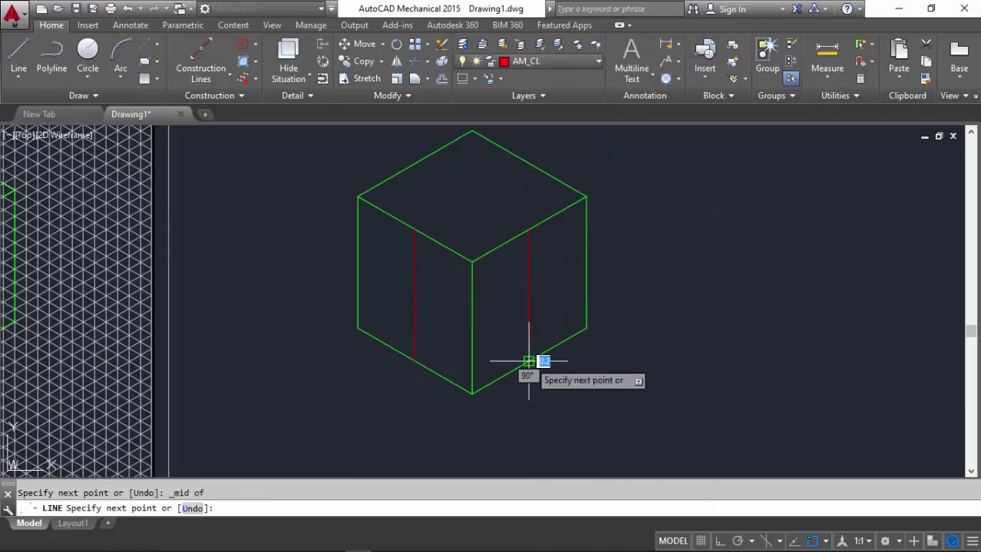
{"action": "key", "text": "Escape"}
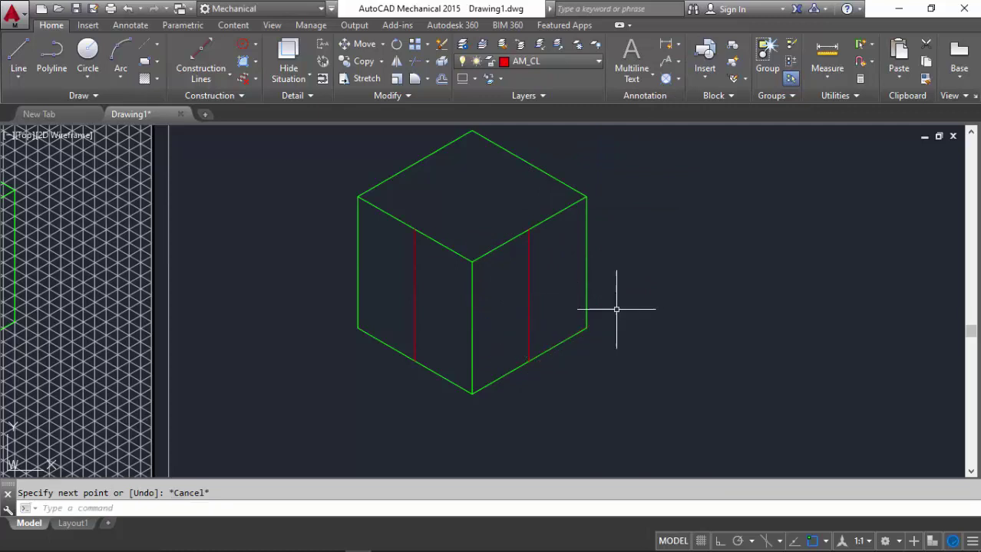
- Turn off running object snap and draw the right face's second centre line between the midpoints of its two vertical edges
{"action": "right_click", "coordinate": [524, 178]}
{"action": "left_click", "coordinate": [572, 190]}
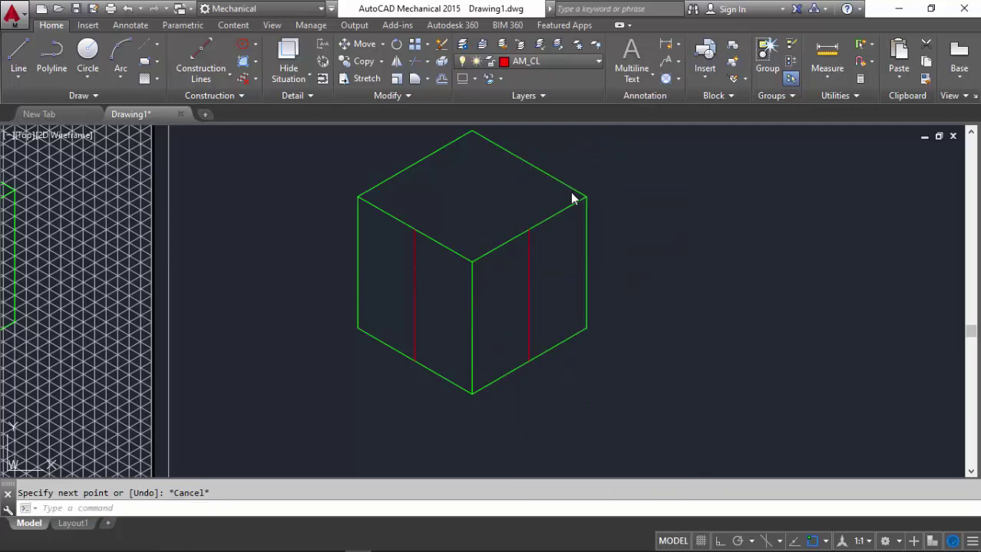
{"action": "right_click", "coordinate": [471, 328], "text": "shift"}
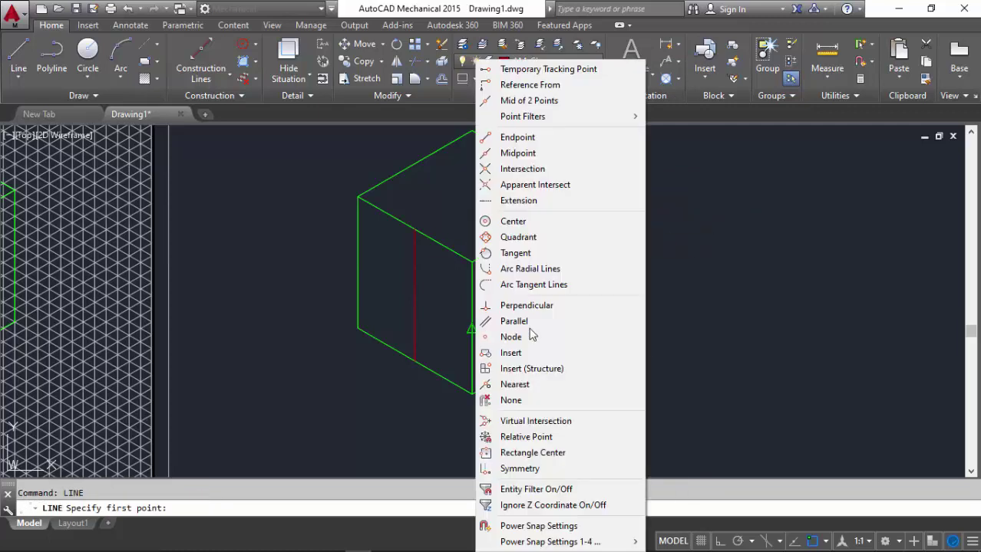
{"action": "left_click", "coordinate": [676, 286]}
{"action": "key", "text": "F3"}
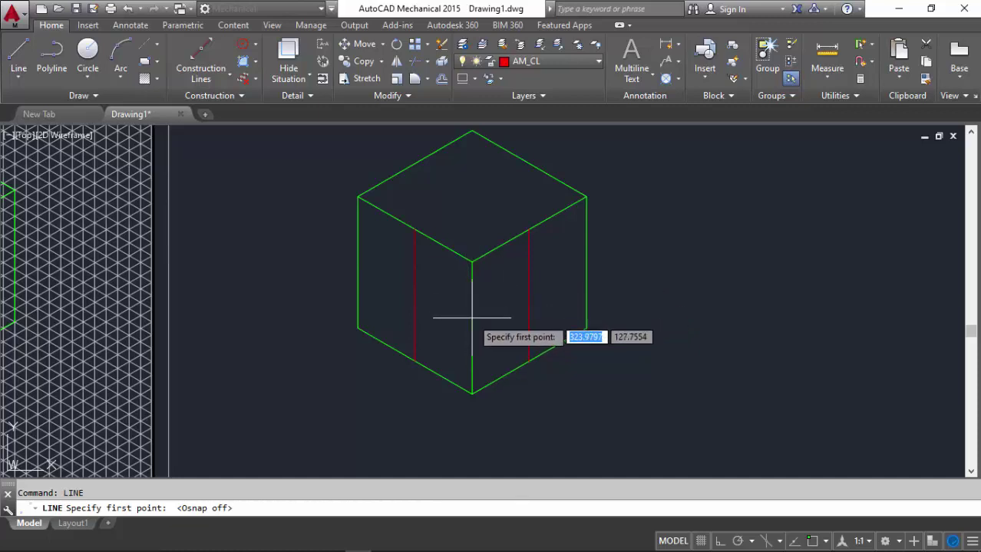
{"action": "right_click", "coordinate": [497, 296], "text": "shift"}
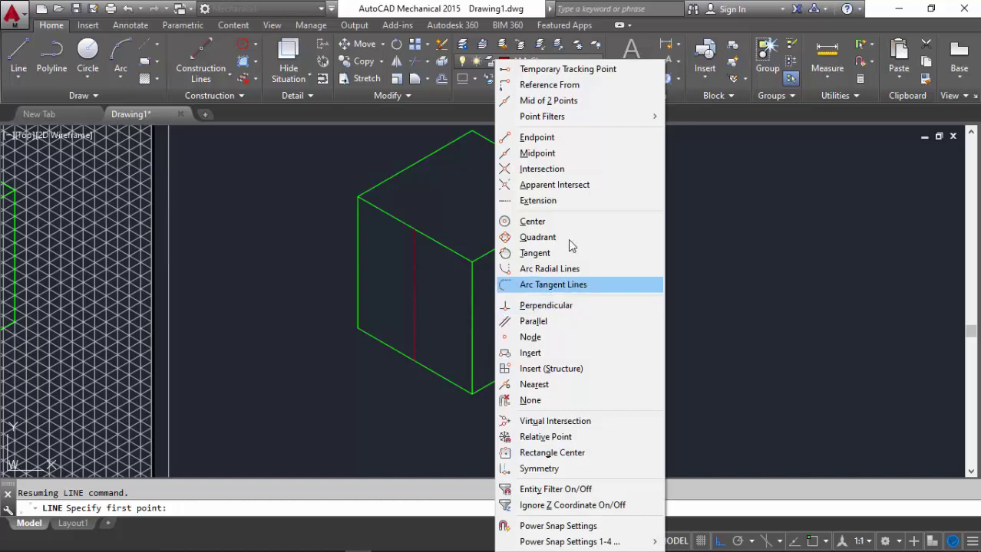
{"action": "left_click", "coordinate": [541, 154]}
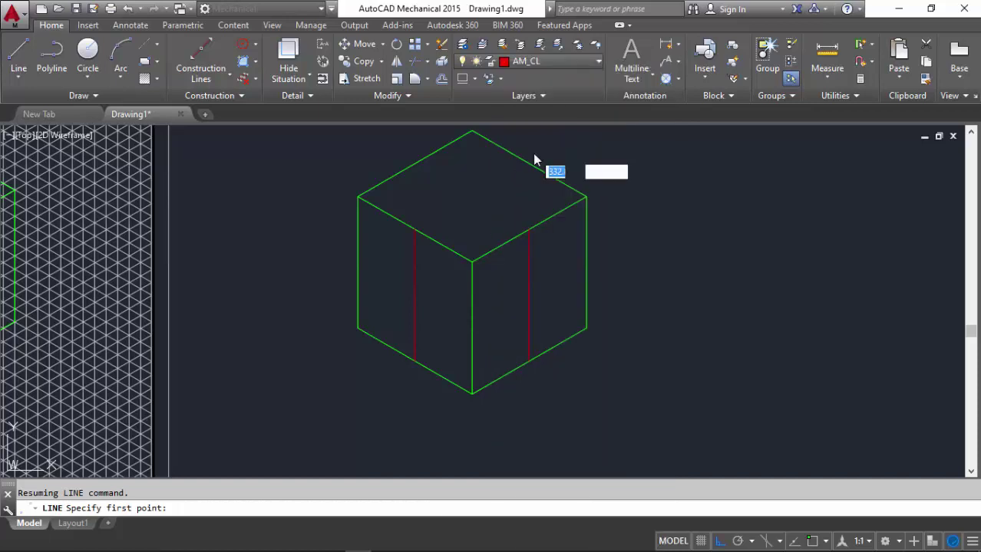
{"action": "left_click", "coordinate": [472, 326]}
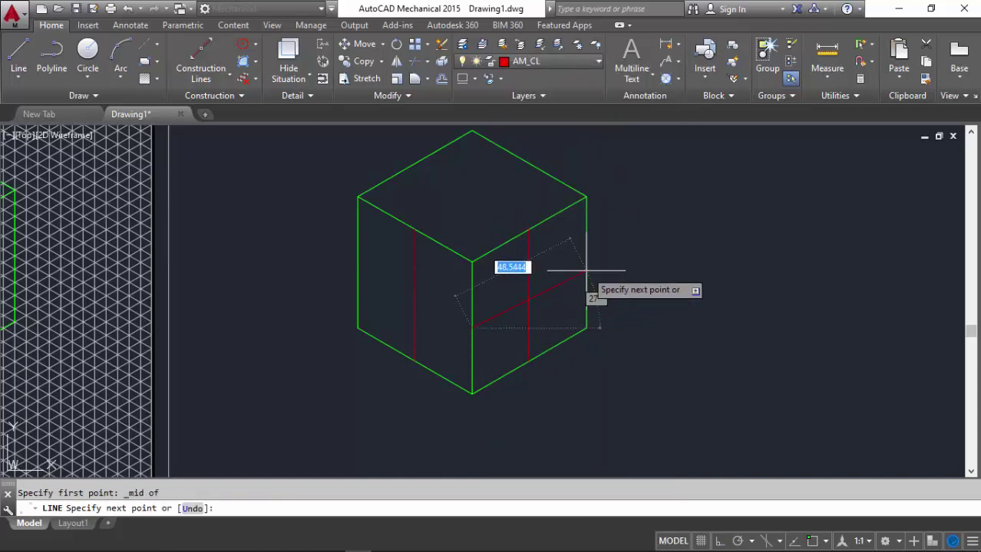
{"action": "right_click", "coordinate": [585, 270], "text": "shift"}
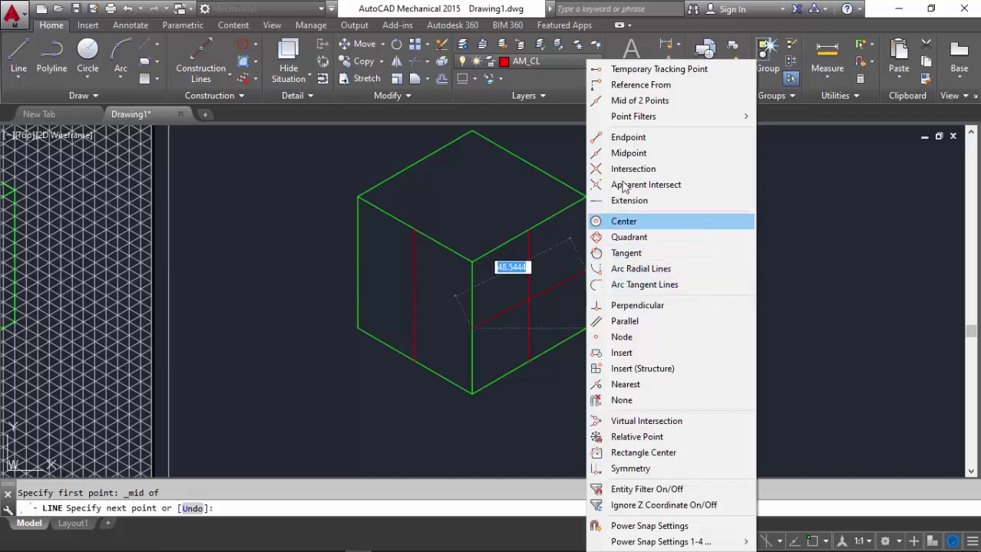
{"action": "left_click", "coordinate": [624, 154]}
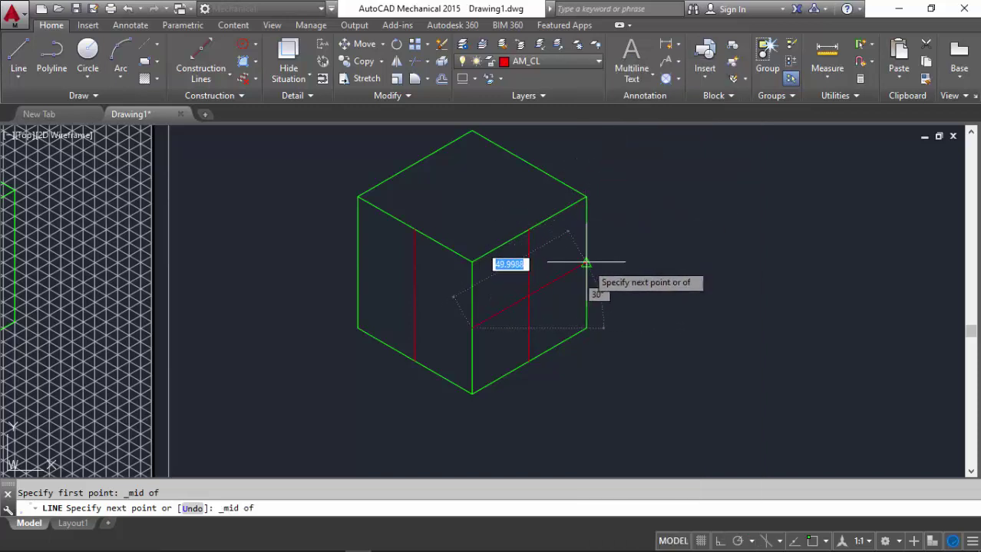
{"action": "key", "text": "Escape"}
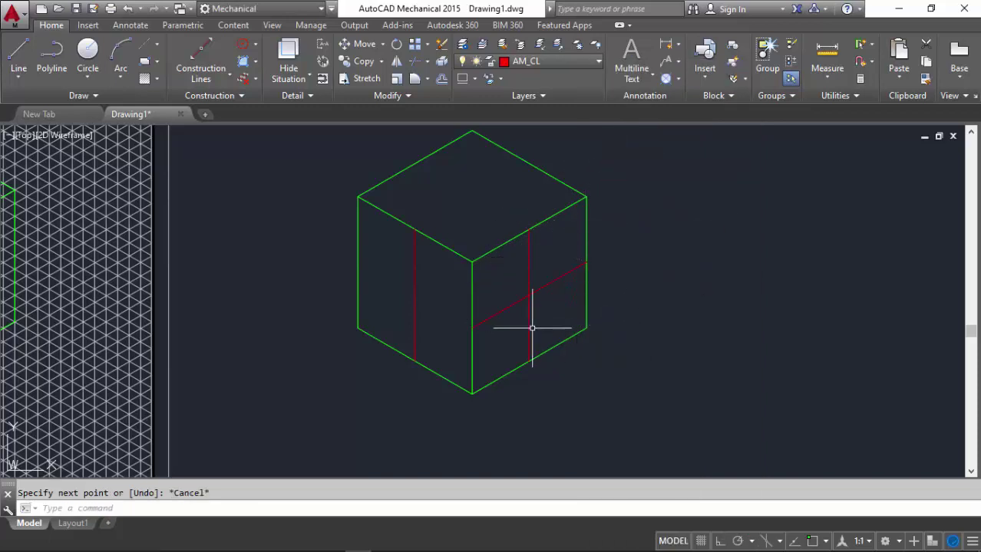
- Erase the vertical centre line from the copied cube's left face
{"action": "left_click", "coordinate": [412, 273]}
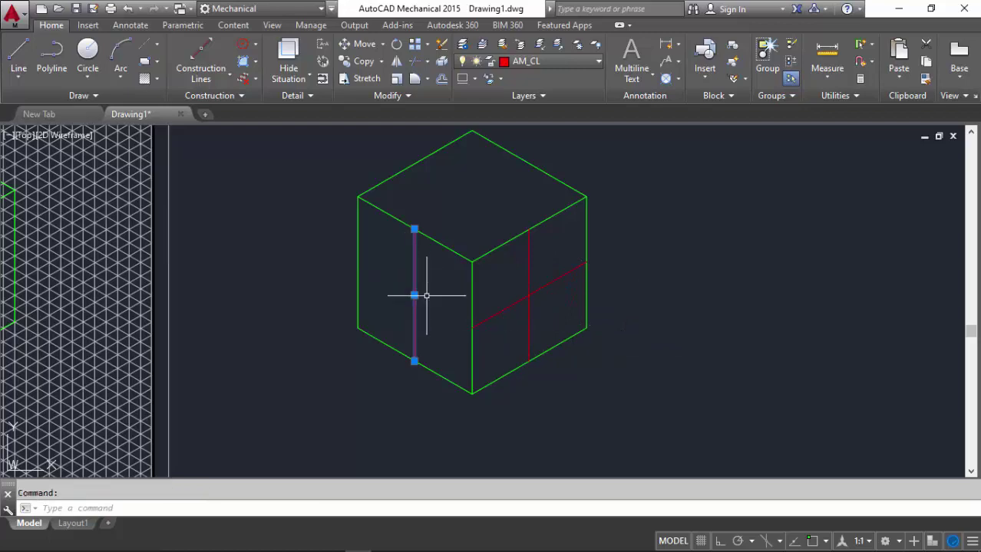
{"action": "scroll", "coordinate": [364, 398], "scroll_direction": "down", "scroll_amount": 2}
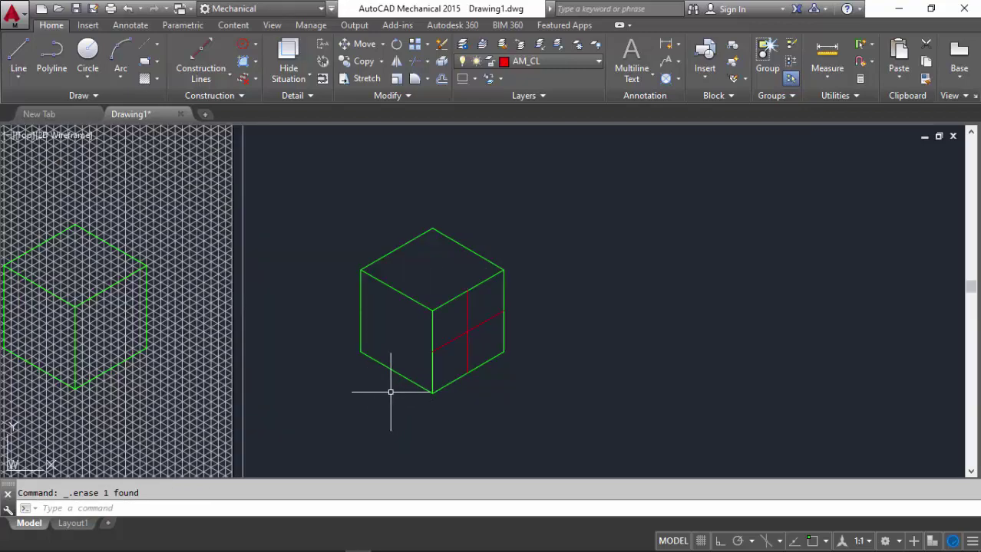
{"action": "scroll", "coordinate": [471, 320], "scroll_direction": "up", "scroll_amount": 2}
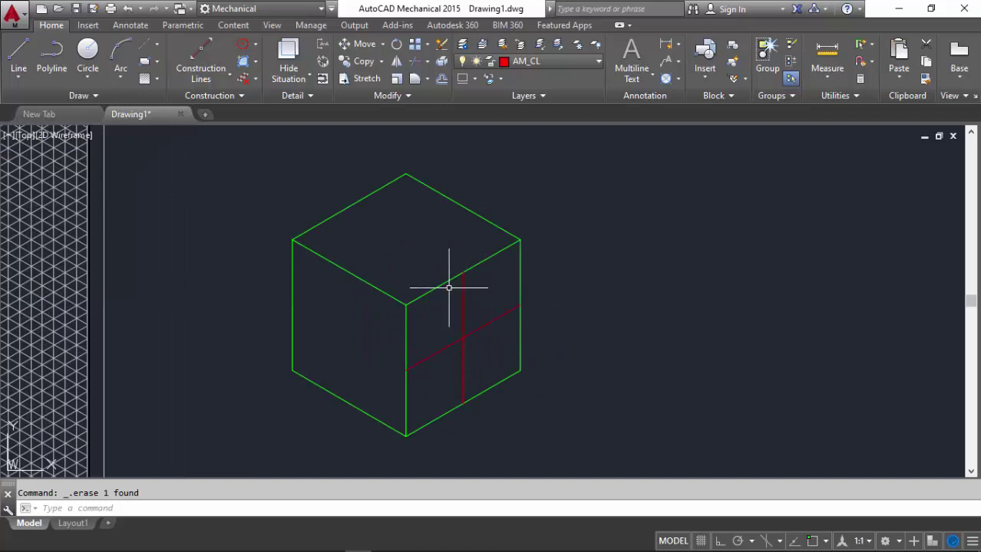
{"action": "scroll", "coordinate": [453, 296], "scroll_direction": "up", "scroll_amount": 2}
{"action": "scroll", "coordinate": [497, 267], "scroll_direction": "down", "scroll_amount": 2}
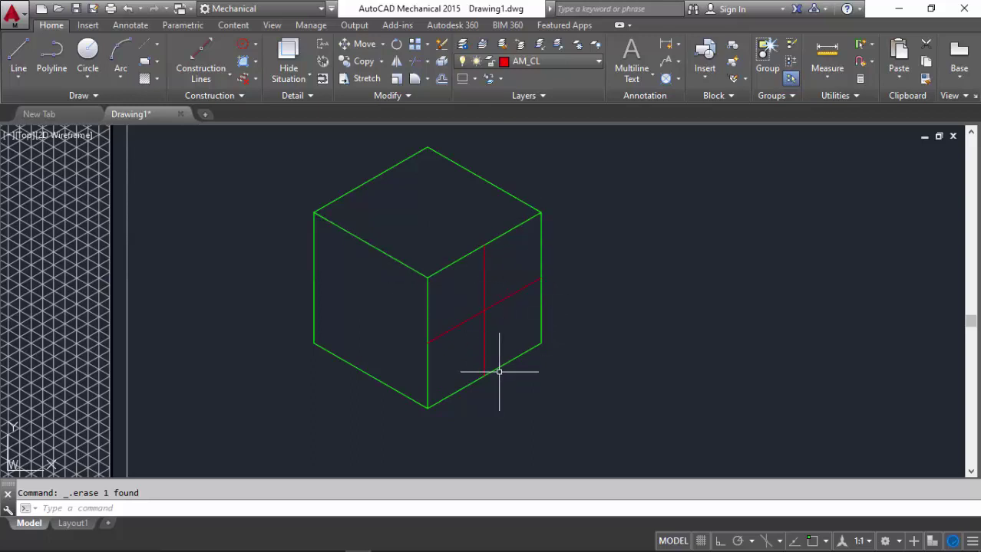
- Draw a construction line from the cube's central front corner to the midpoint of the right face's outer vertical edge
{"action": "left_click", "coordinate": [31, 50]}
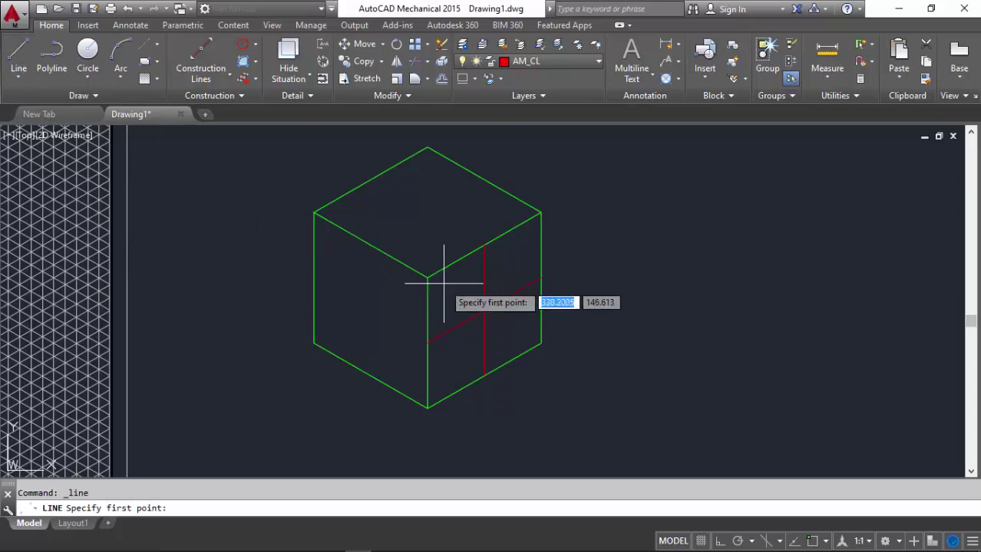
{"action": "right_click", "coordinate": [484, 310], "text": "shift"}
{"action": "left_click", "coordinate": [452, 136]}
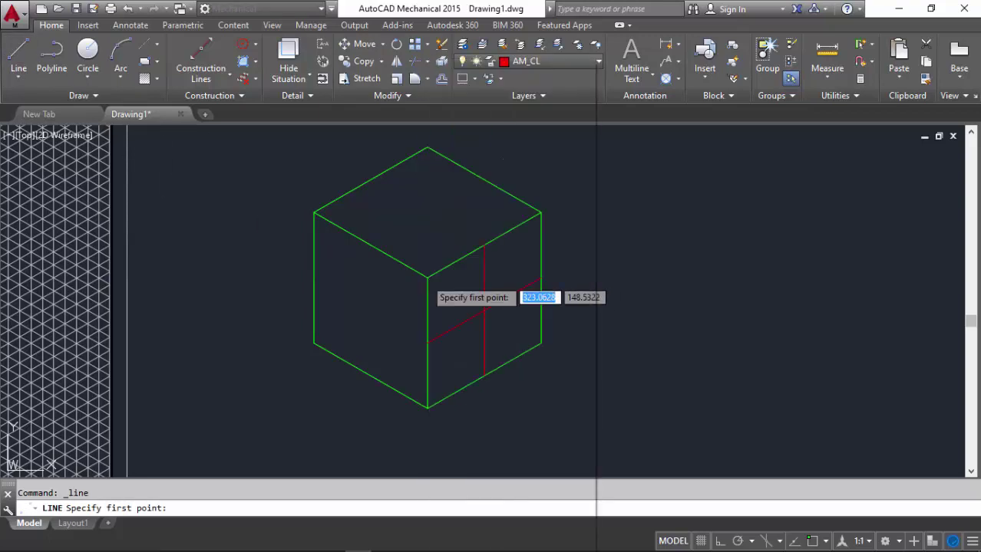
{"action": "left_click", "coordinate": [427, 278]}
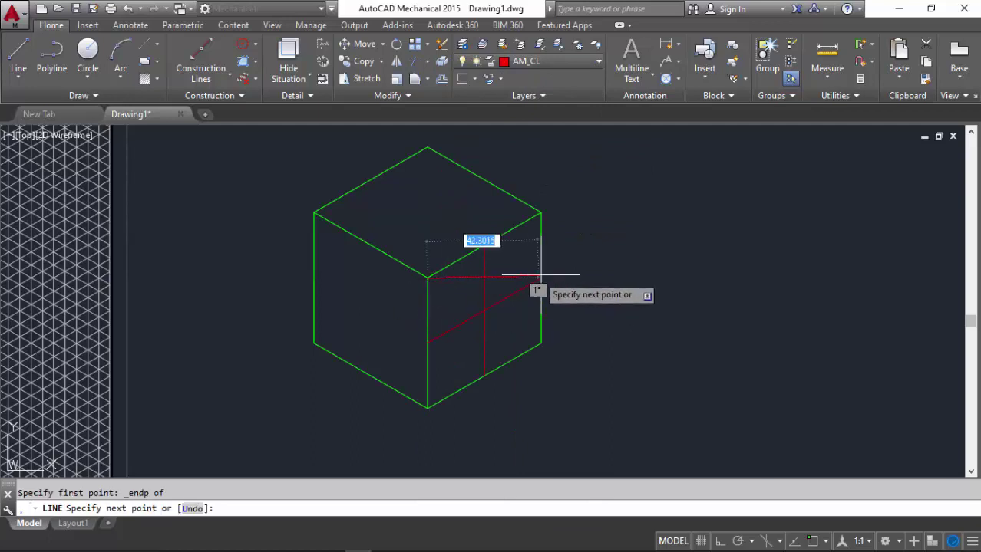
{"action": "right_click", "coordinate": [541, 278], "text": "shift"}
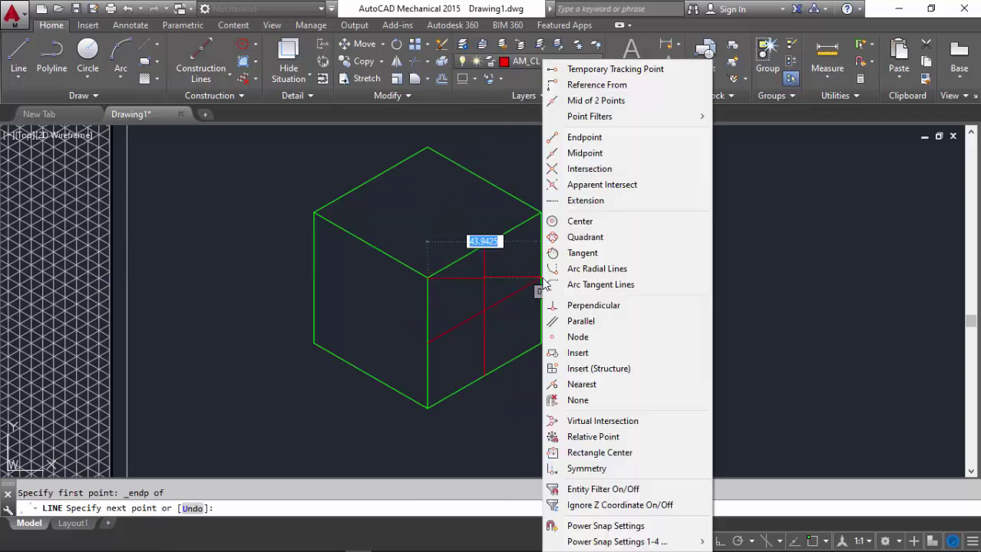
{"action": "left_click", "coordinate": [585, 153]}
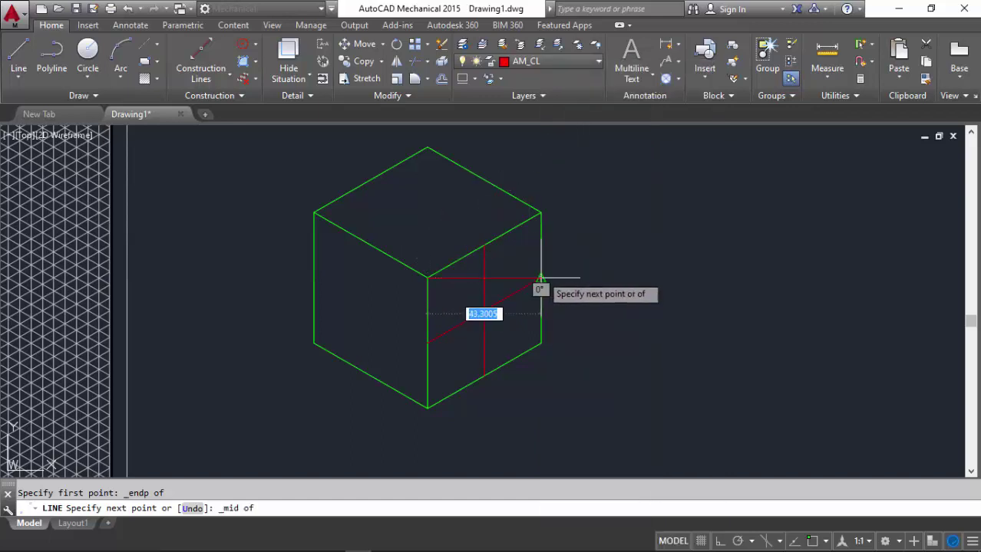
{"action": "left_click", "coordinate": [535, 278]}
{"action": "key", "text": "Escape"}
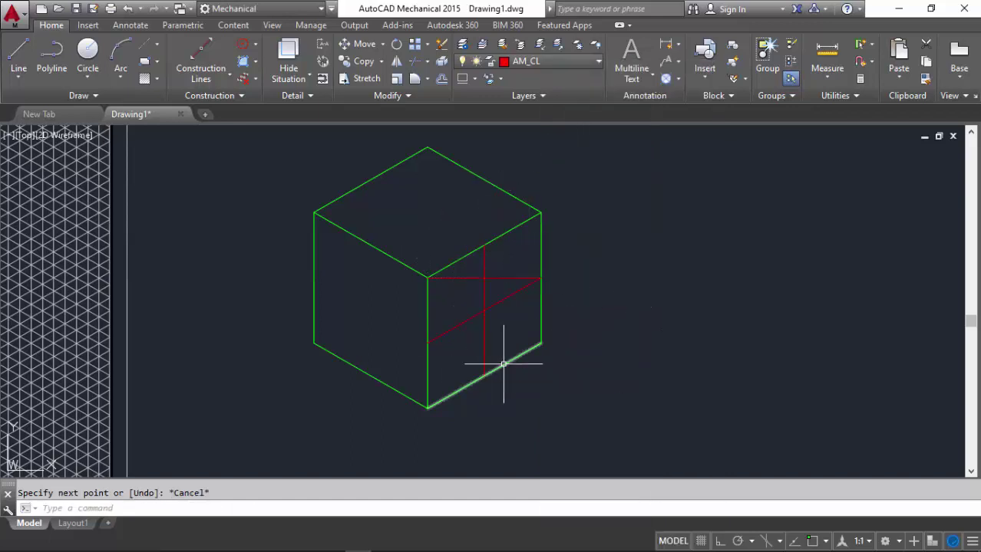
- Draw a construction line from the cube's central front corner to the midpoint of the right face's lower edge
{"action": "left_click", "coordinate": [19, 54]}
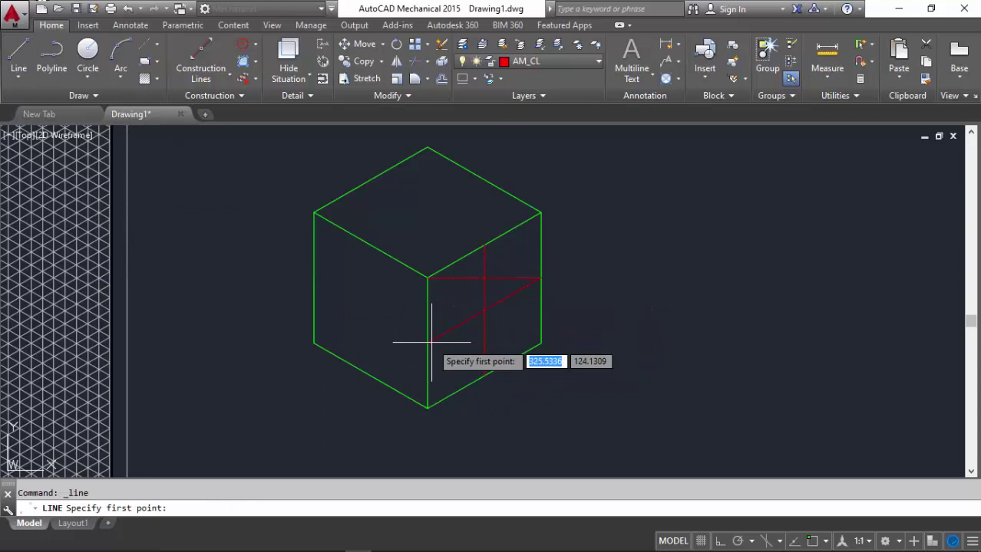
{"action": "right_click", "coordinate": [427, 277], "text": "shift"}
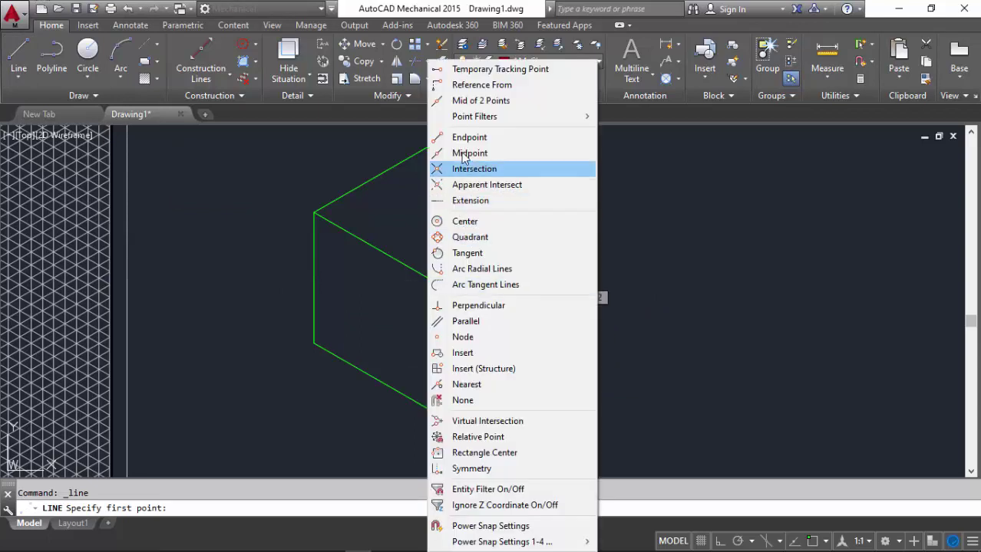
{"action": "left_click", "coordinate": [460, 137]}
{"action": "left_click", "coordinate": [427, 278]}
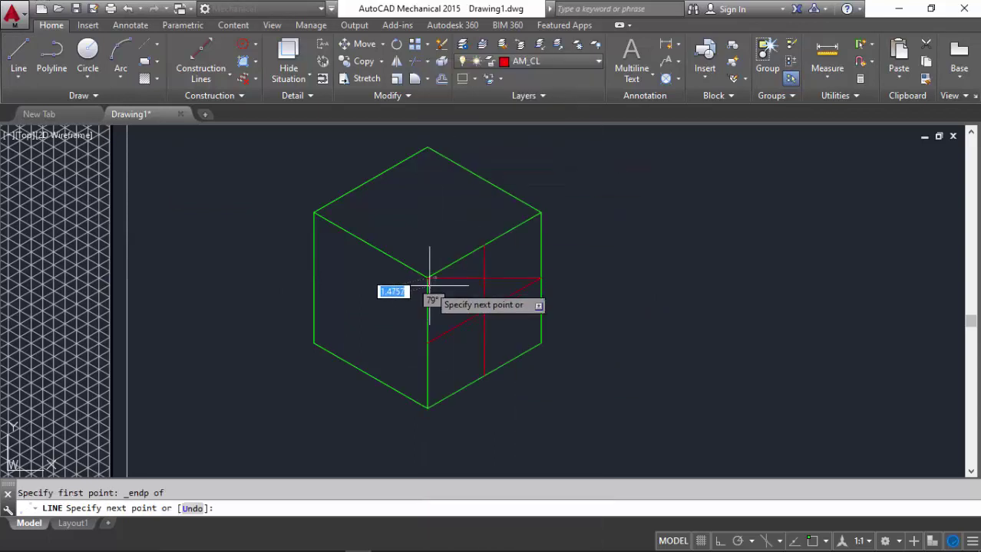
{"action": "right_click", "coordinate": [480, 375], "text": "shift"}
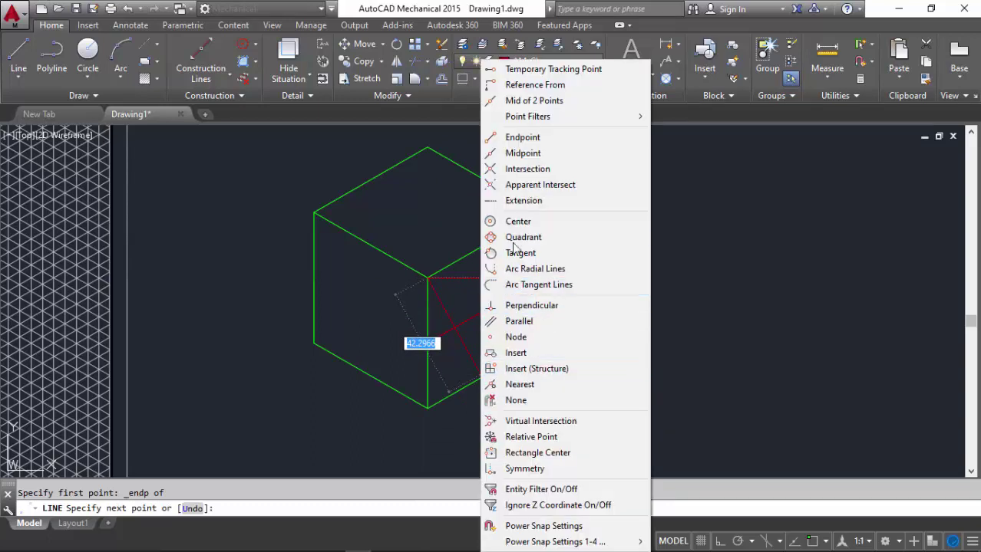
{"action": "left_click", "coordinate": [523, 153]}
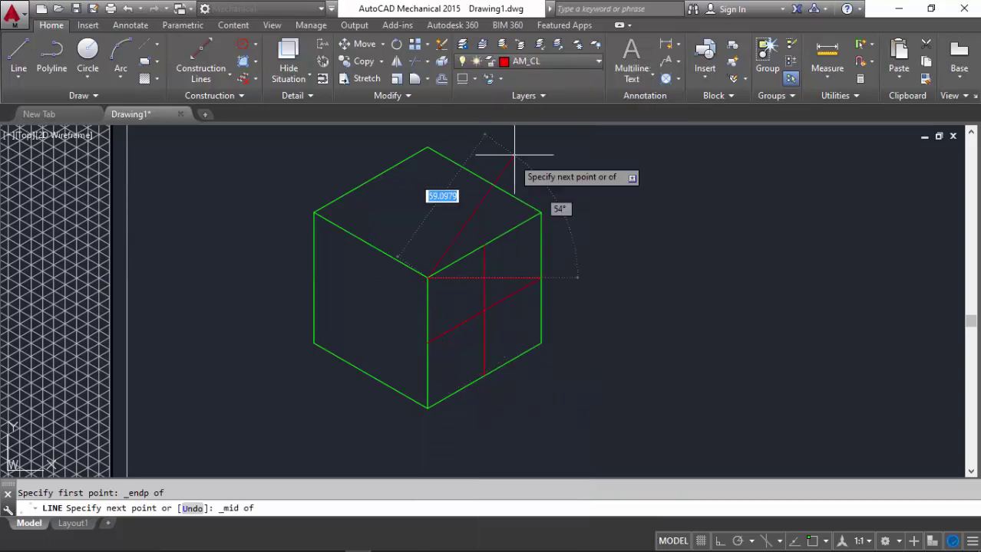
{"action": "left_click", "coordinate": [482, 375]}
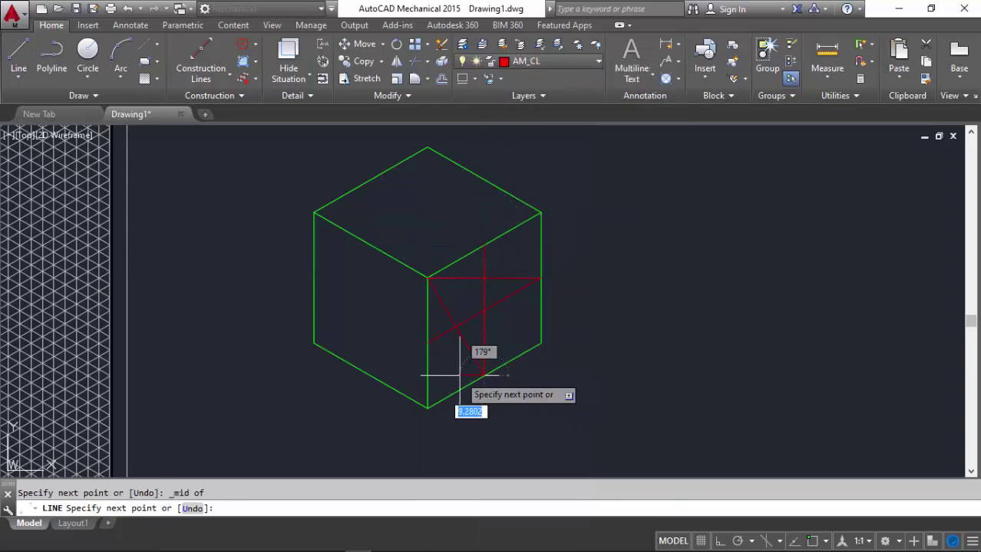
{"action": "key", "text": "Escape"}
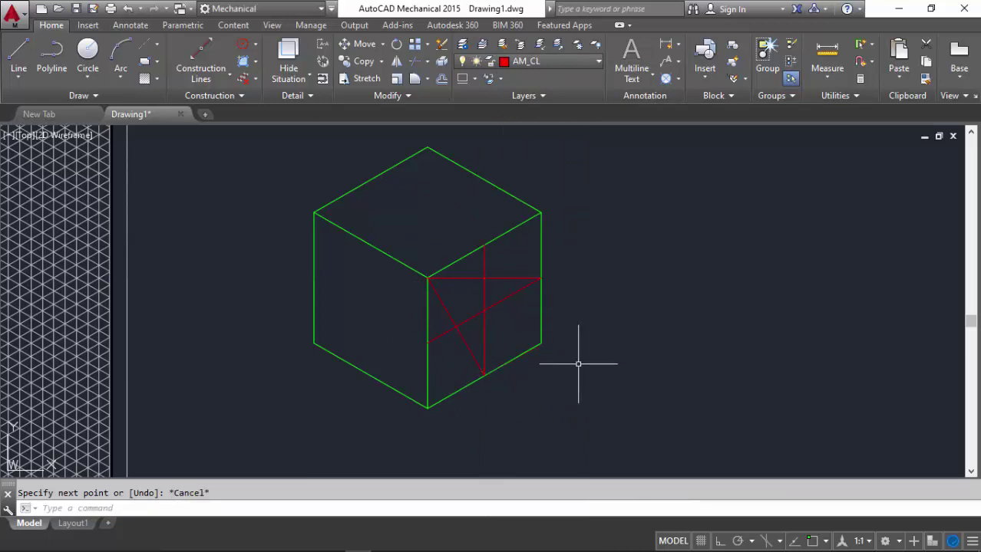
- Draw a construction line from the right face's lower outer corner to the midpoint of its upper edge
{"action": "left_click", "coordinate": [18, 52]}
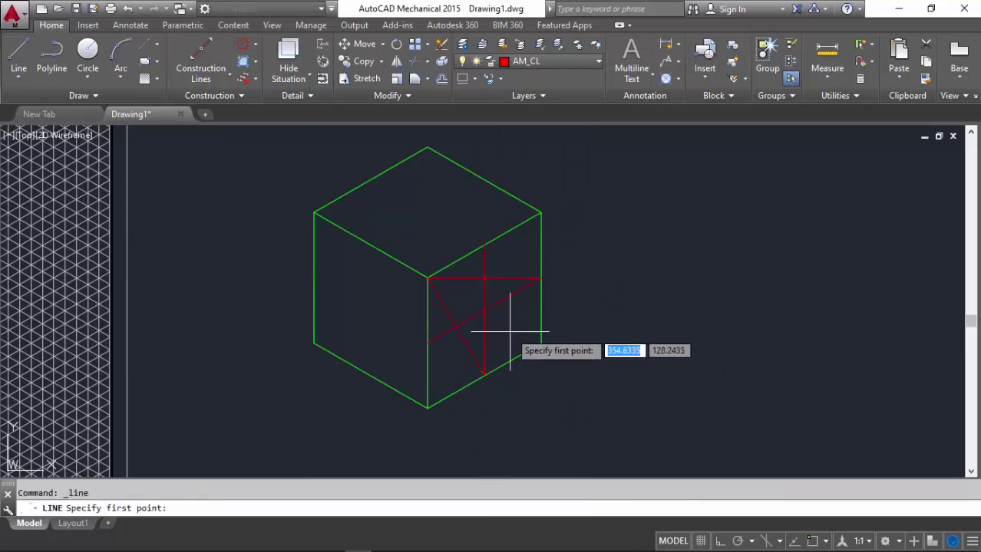
{"action": "right_click", "coordinate": [528, 316], "text": "shift"}
{"action": "left_click", "coordinate": [581, 146]}
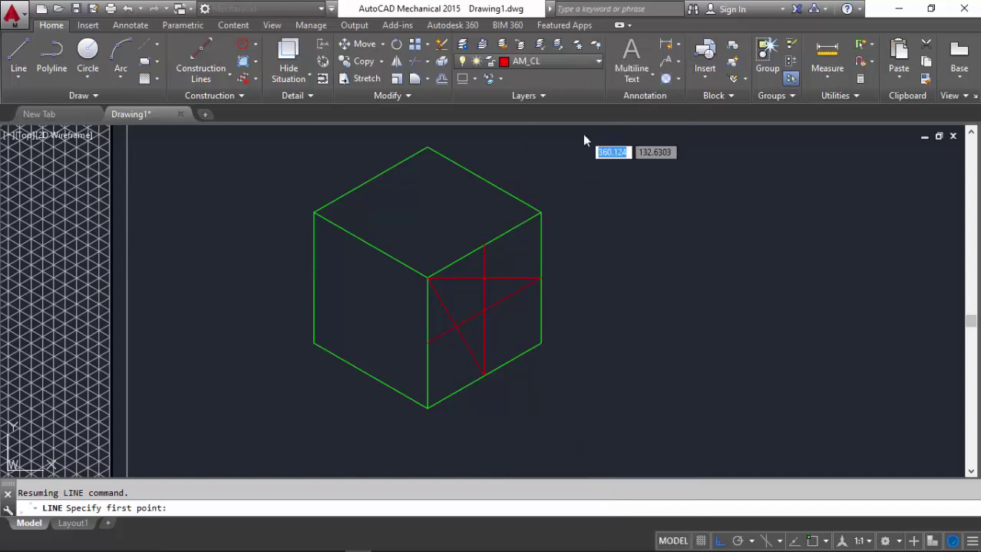
{"action": "left_click", "coordinate": [534, 343]}
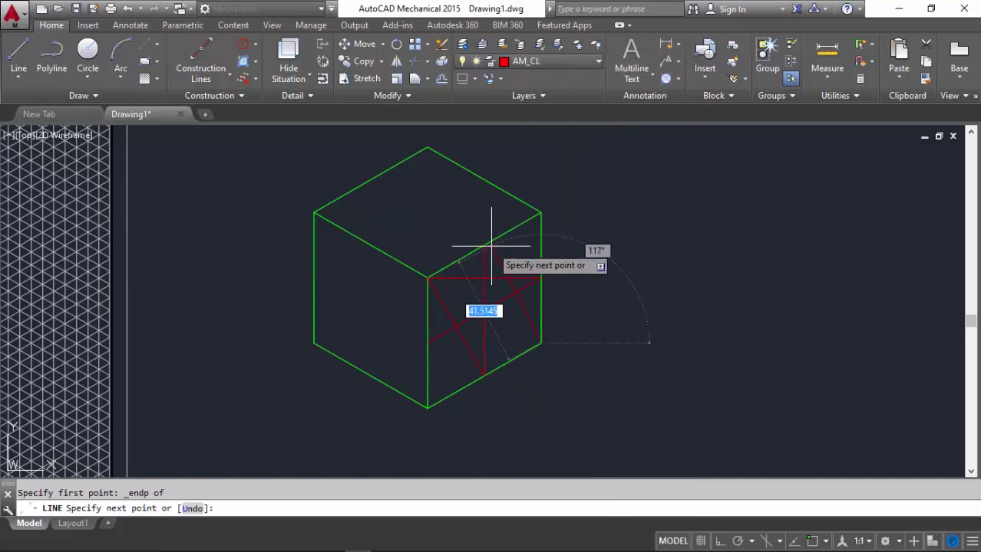
{"action": "right_click", "coordinate": [492, 247], "text": "shift"}
{"action": "left_click", "coordinate": [530, 152]}
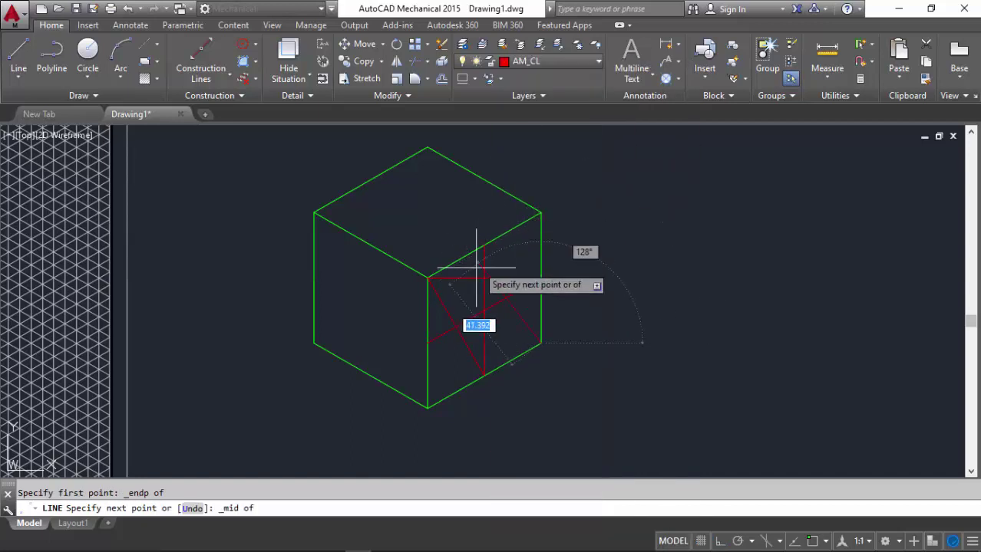
{"action": "key", "text": "Escape"}
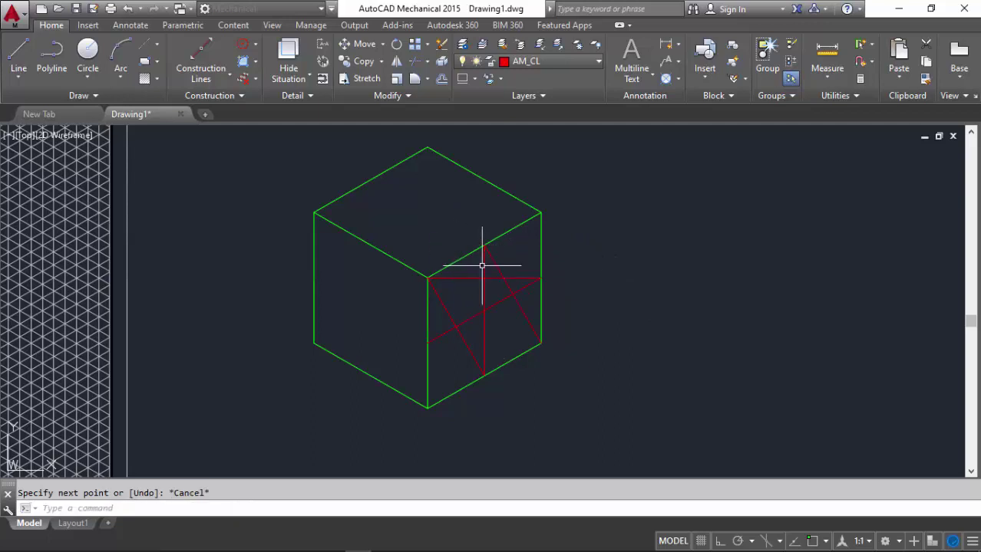
- Draw a construction line from the right face's lower outer corner to the midpoint of the cube's central vertical edge
{"action": "left_click", "coordinate": [18, 52]}
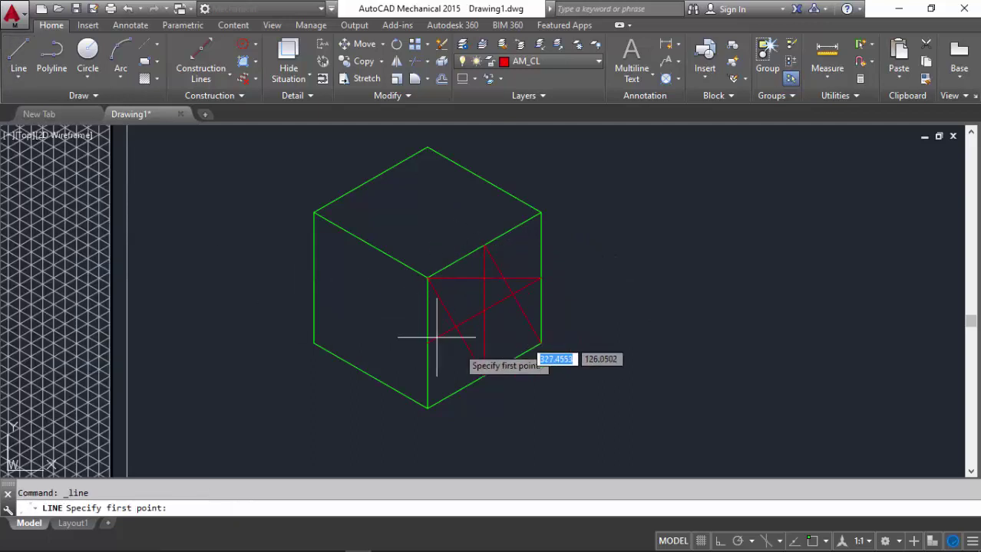
{"action": "right_click", "coordinate": [522, 344], "text": "shift"}
{"action": "left_click", "coordinate": [569, 138]}
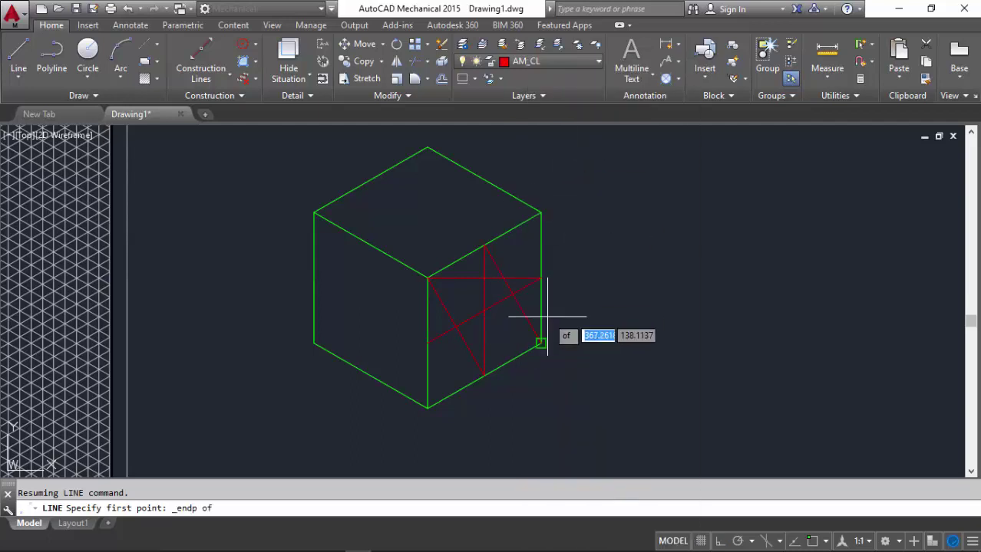
{"action": "left_click", "coordinate": [508, 345]}
{"action": "right_click", "coordinate": [452, 346], "text": "shift"}
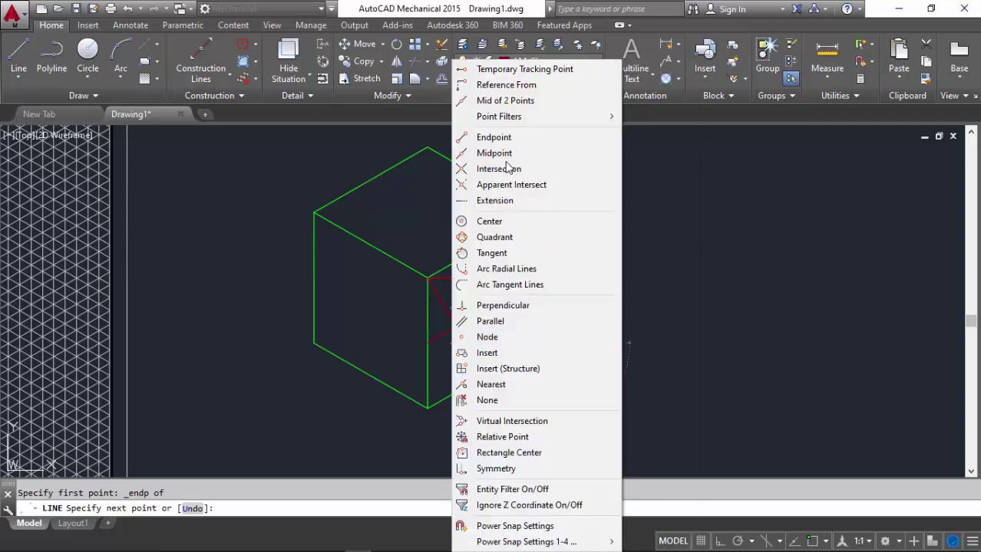
{"action": "left_click", "coordinate": [500, 150]}
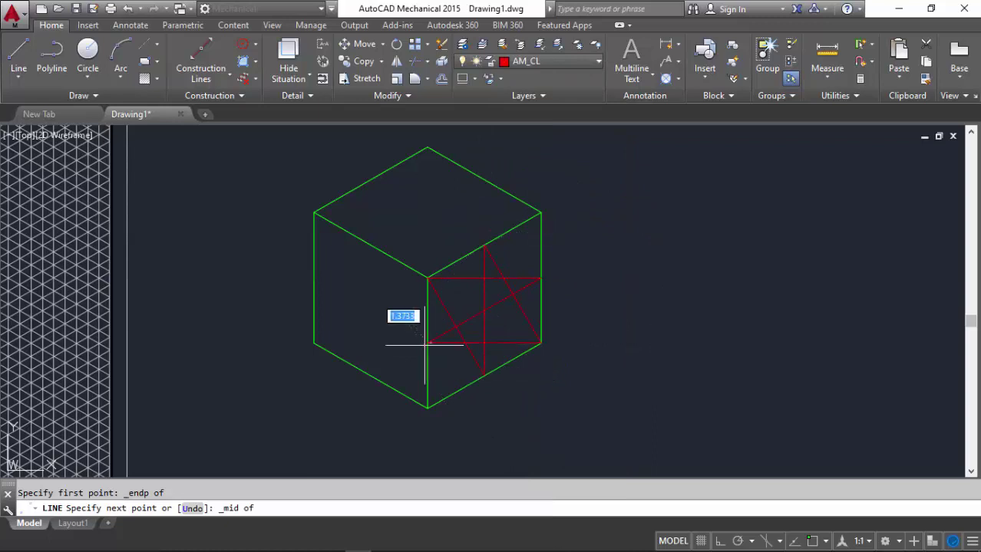
{"action": "left_click", "coordinate": [427, 343]}
{"action": "key", "text": "Escape"}
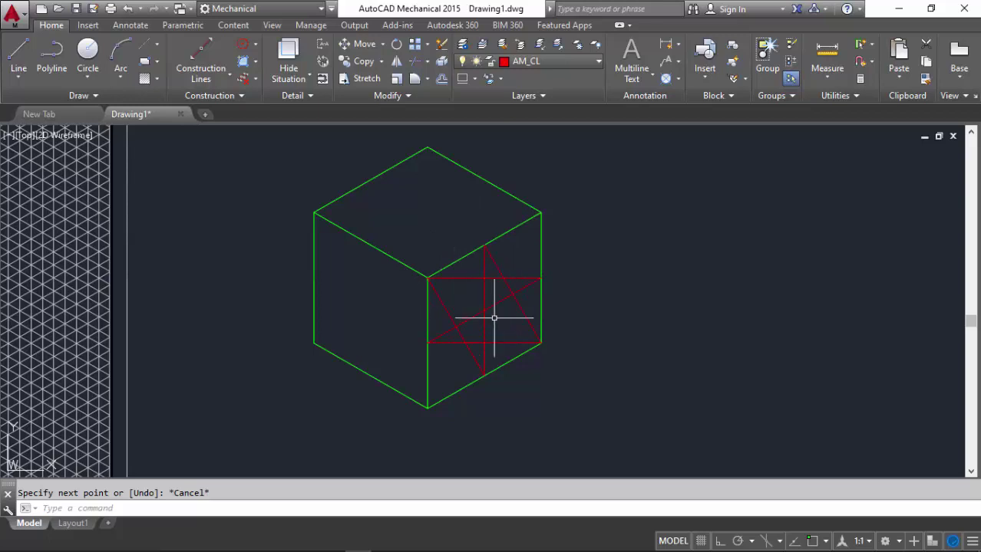
- Make AM_5 the current layer
{"action": "left_click", "coordinate": [578, 63]}
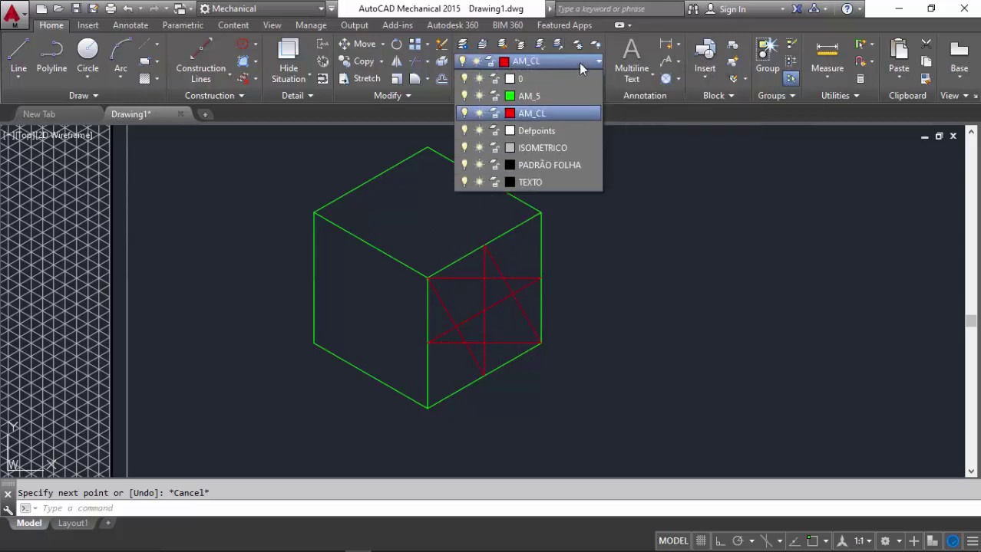
{"action": "left_click", "coordinate": [532, 98]}
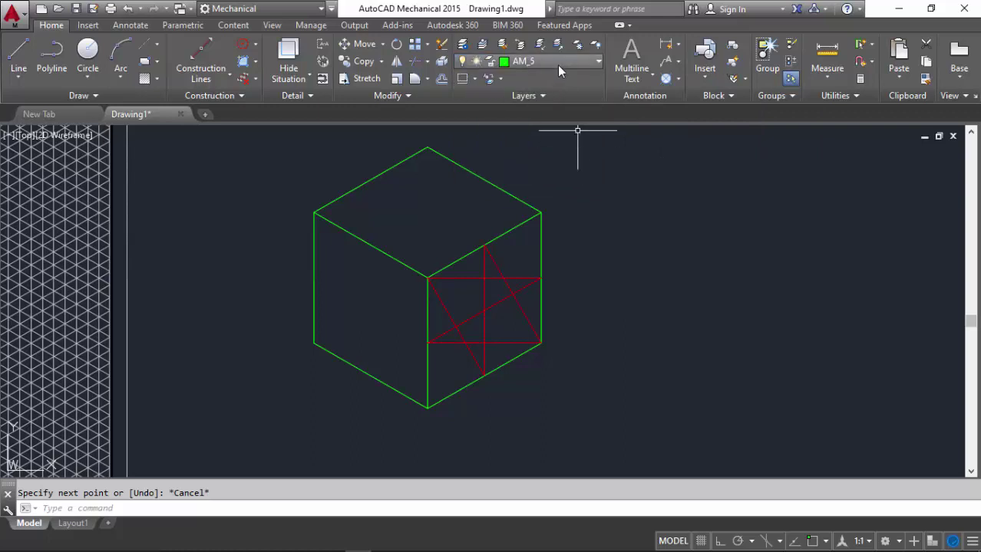
{"action": "left_click", "coordinate": [531, 96]}
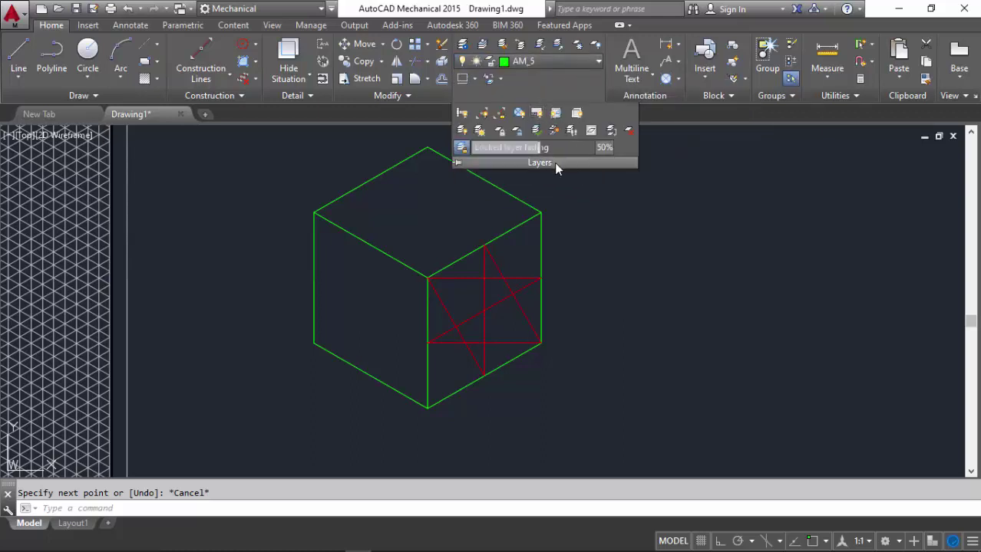
{"action": "left_click", "coordinate": [548, 61]}
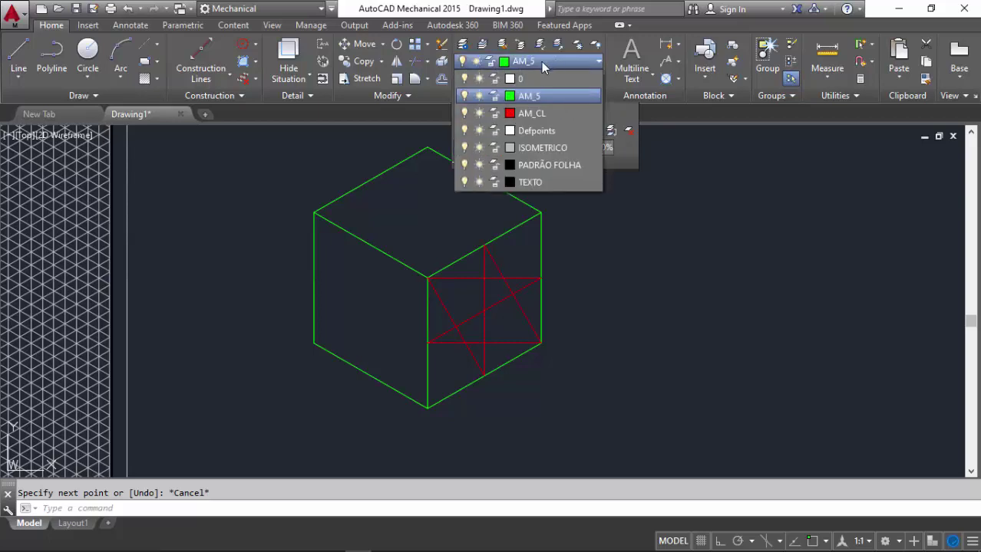
{"action": "left_click", "coordinate": [564, 96]}
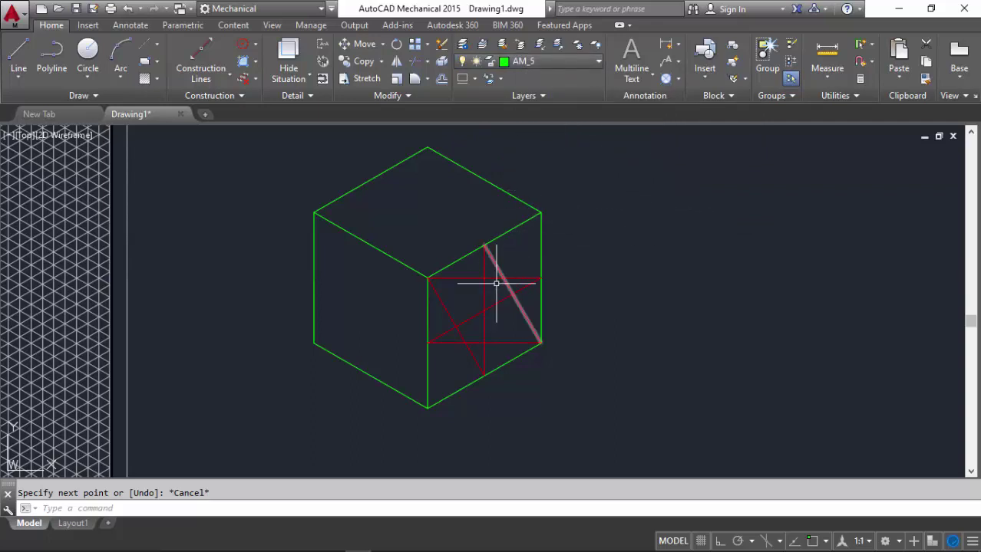
{"action": "scroll", "coordinate": [455, 344], "scroll_direction": "up", "scroll_amount": 2}
{"action": "scroll", "coordinate": [427, 329], "scroll_direction": "down", "scroll_amount": 2}
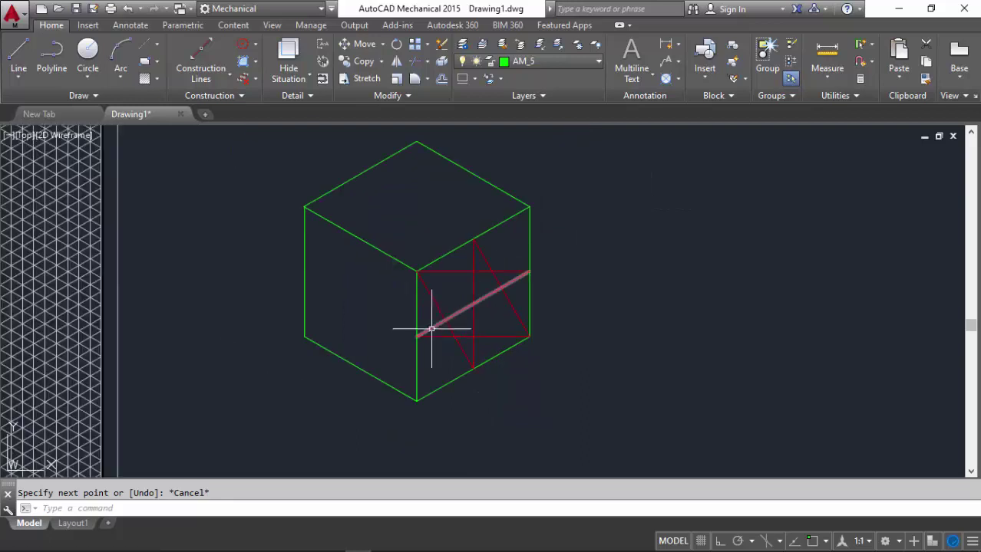
{"action": "scroll", "coordinate": [517, 288], "scroll_direction": "up", "scroll_amount": 2}
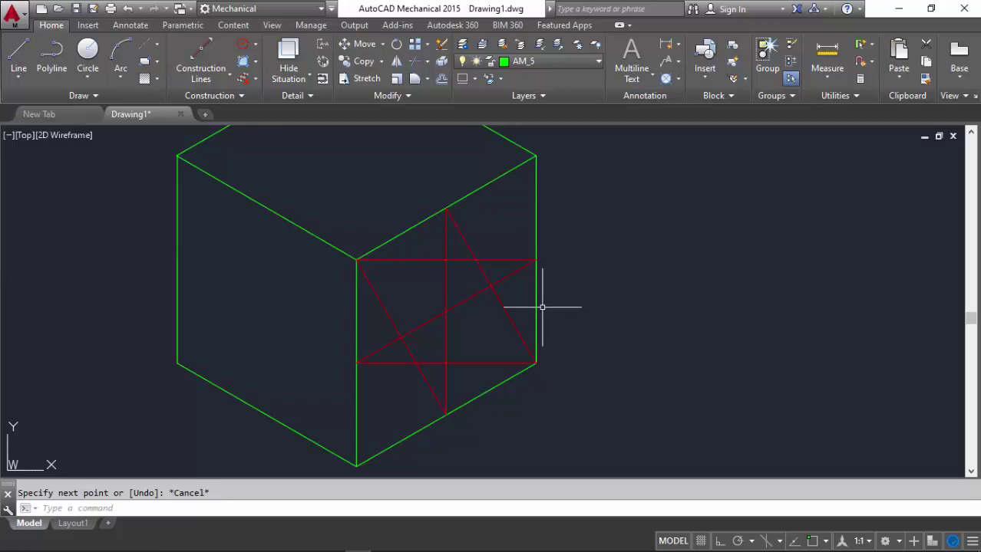
{"action": "scroll", "coordinate": [568, 304], "scroll_direction": "down", "scroll_amount": 3}
{"action": "scroll", "coordinate": [460, 311], "scroll_direction": "up", "scroll_amount": 3}
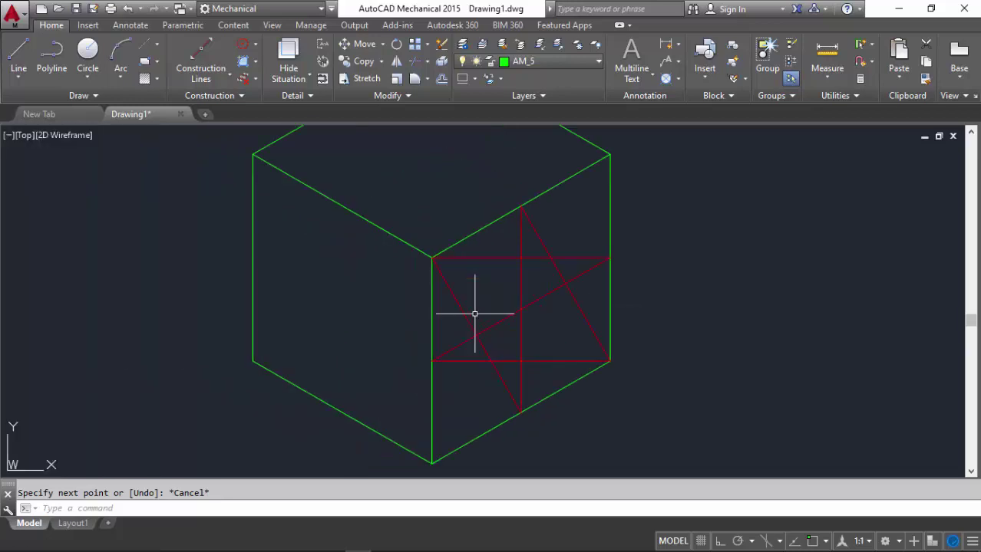
{"action": "scroll", "coordinate": [506, 364], "scroll_direction": "down", "scroll_amount": 2}
{"action": "scroll", "coordinate": [508, 334], "scroll_direction": "up", "scroll_amount": 2}
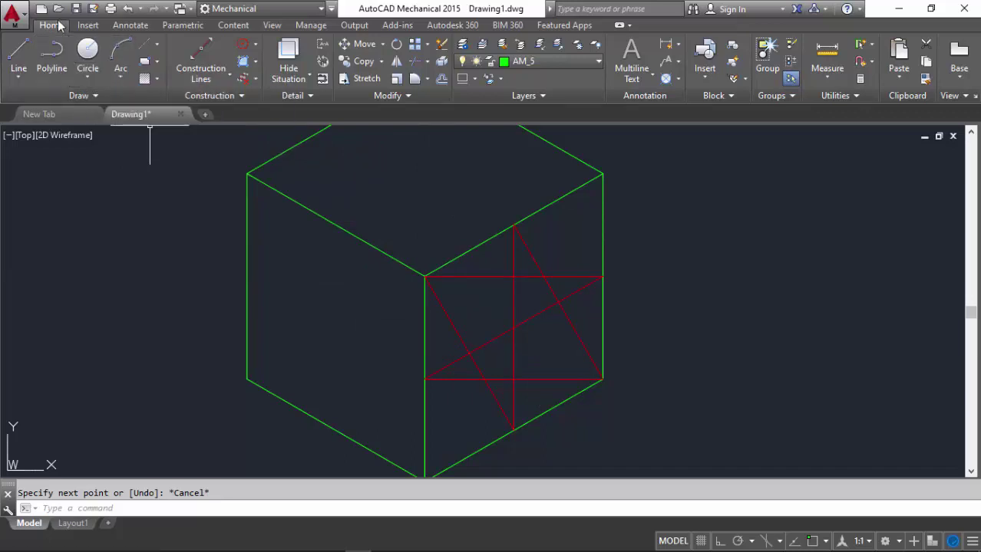
- Draw a Center, Start, End arc centred on the cube's central front corner, from the right face's lower edge midpoint to its outer vertical edge midpoint
{"action": "left_click", "coordinate": [119, 81]}
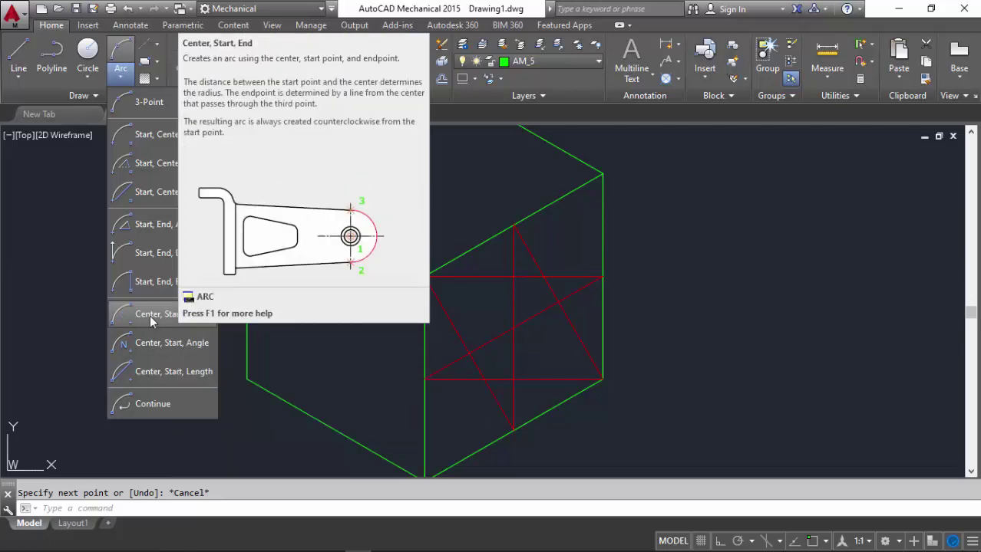
{"action": "key", "text": "Escape"}
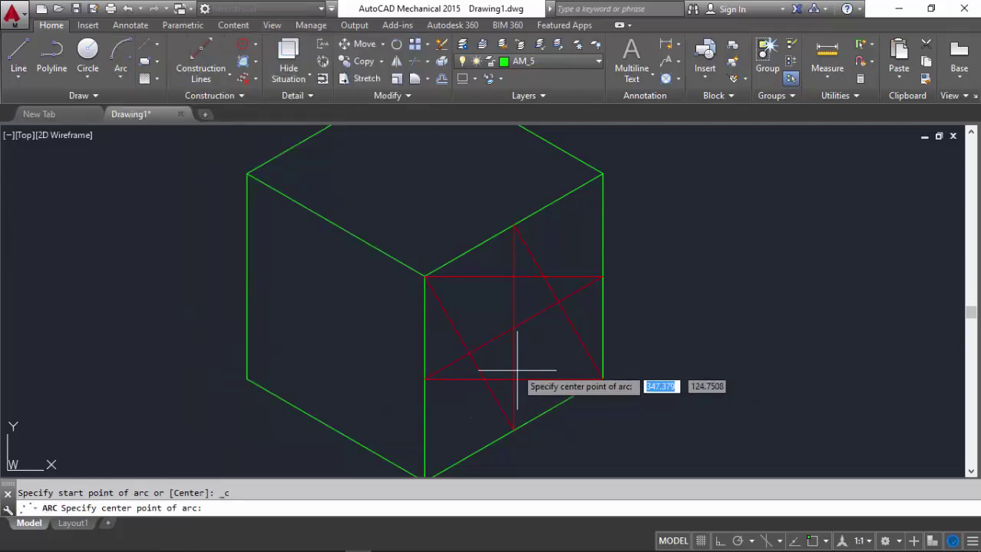
{"action": "right_click", "coordinate": [424, 276], "text": "shift"}
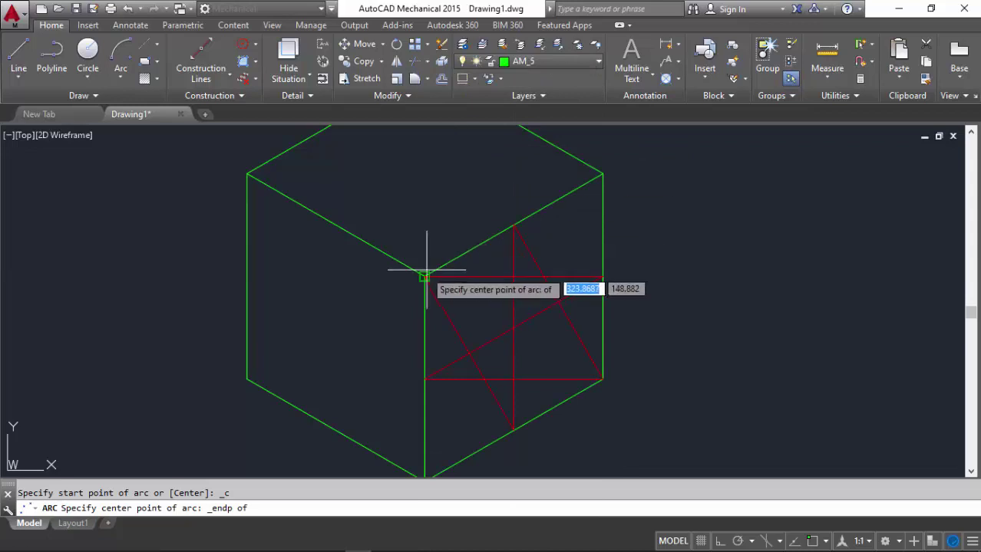
{"action": "left_click", "coordinate": [424, 276]}
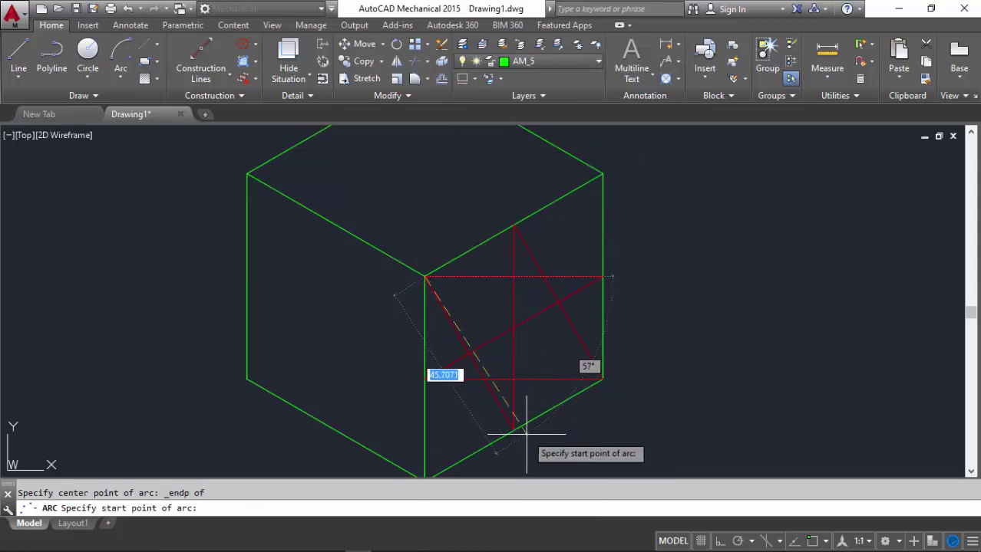
{"action": "right_click", "coordinate": [513, 430], "text": "shift"}
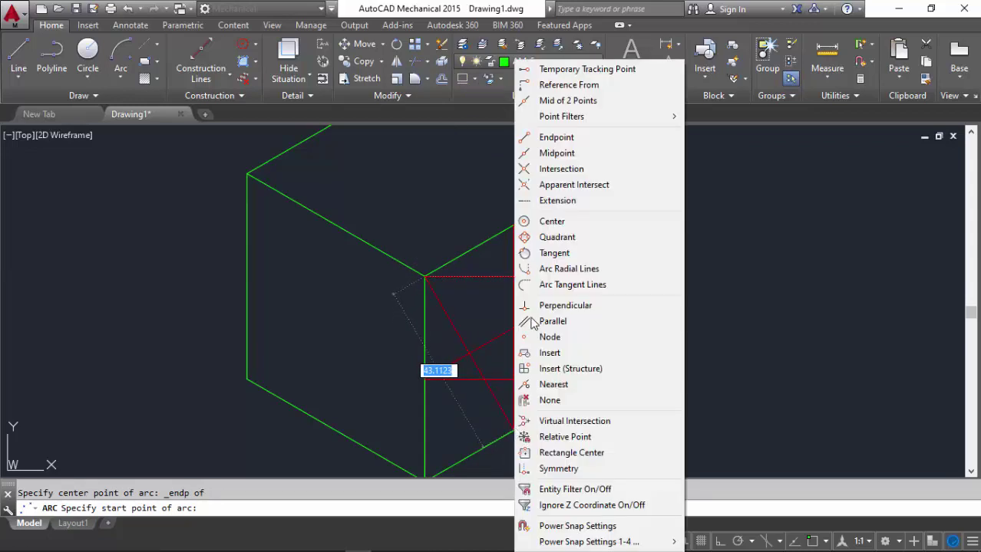
{"action": "left_click", "coordinate": [546, 152]}
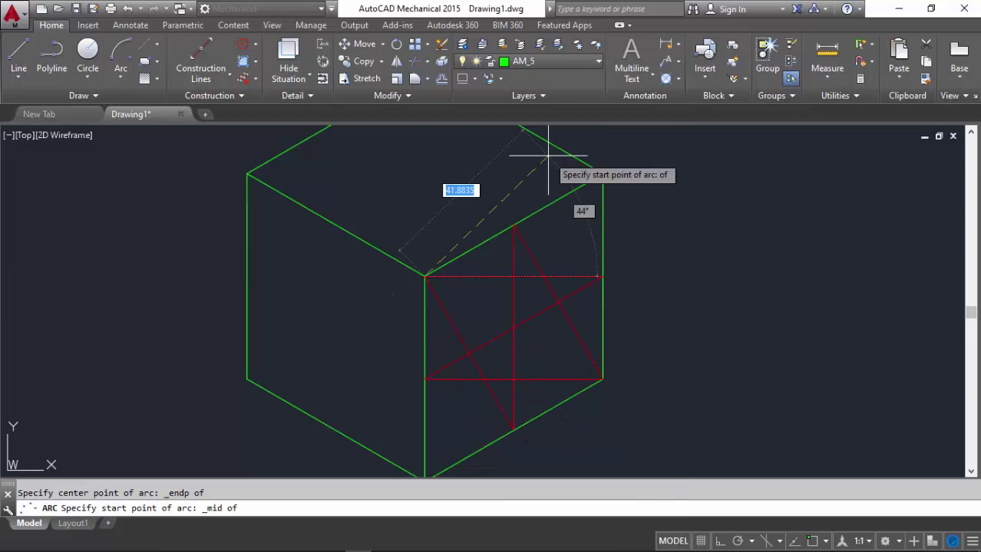
{"action": "left_click", "coordinate": [507, 444]}
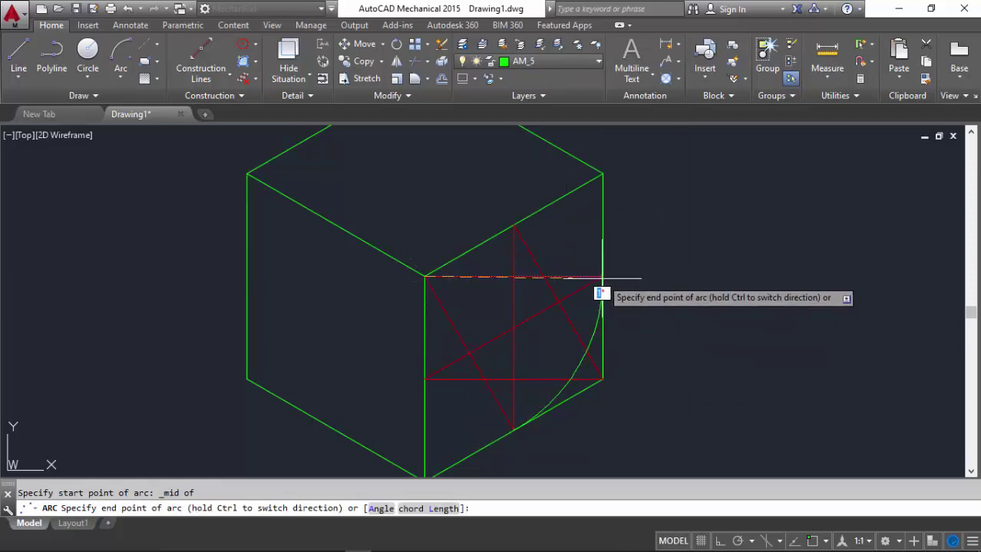
{"action": "right_click", "coordinate": [600, 278], "text": "shift"}
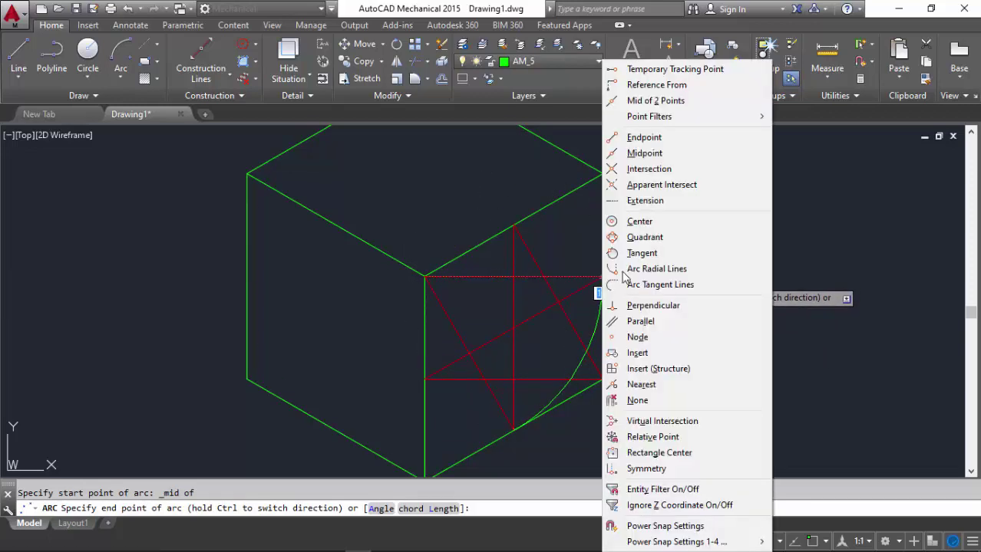
{"action": "left_click", "coordinate": [647, 153]}
{"action": "left_click", "coordinate": [618, 272]}
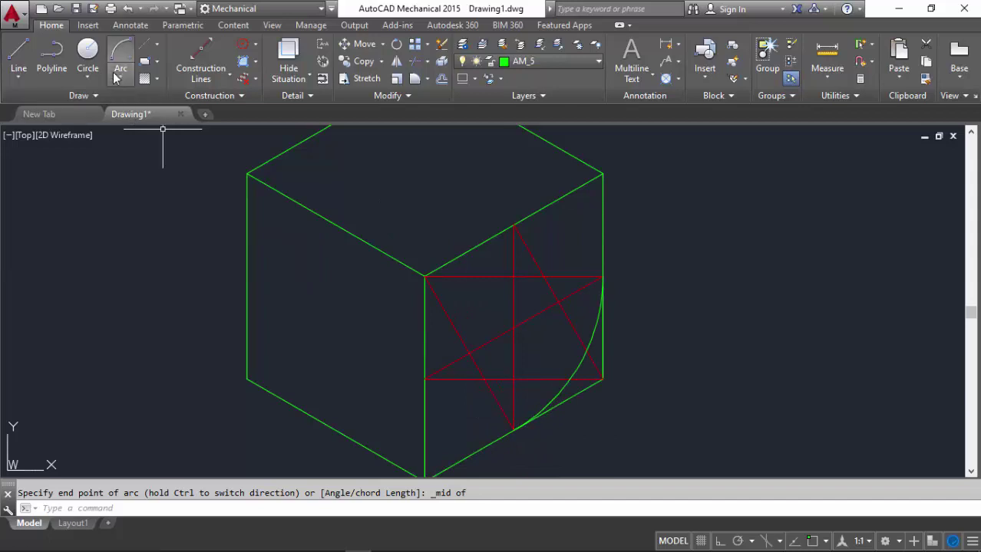
- Try a Center, Start, End arc centred on the right face's lower outer corner, from the central vertical edge midpoint to the upper edge midpoint
{"action": "left_click", "coordinate": [122, 60]}
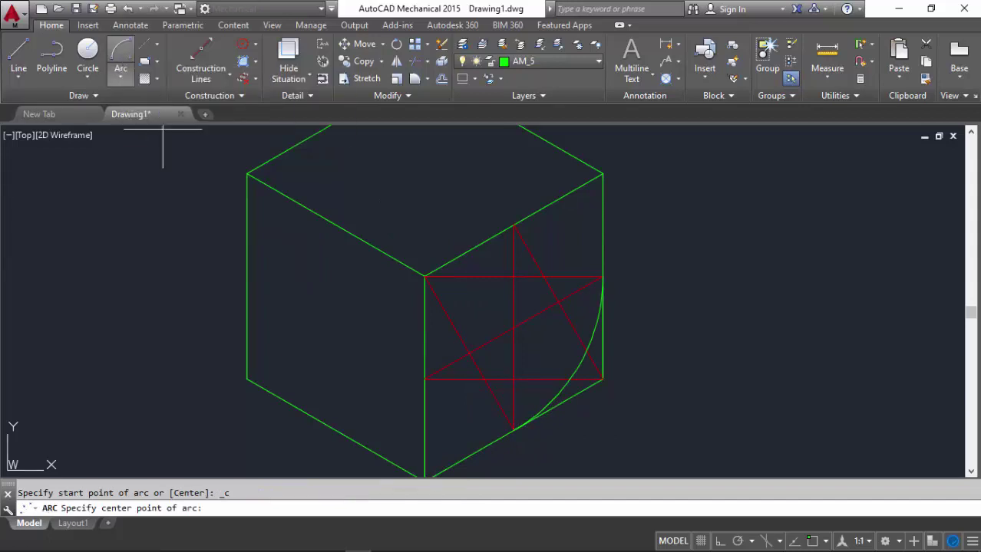
{"action": "left_click", "coordinate": [121, 75]}
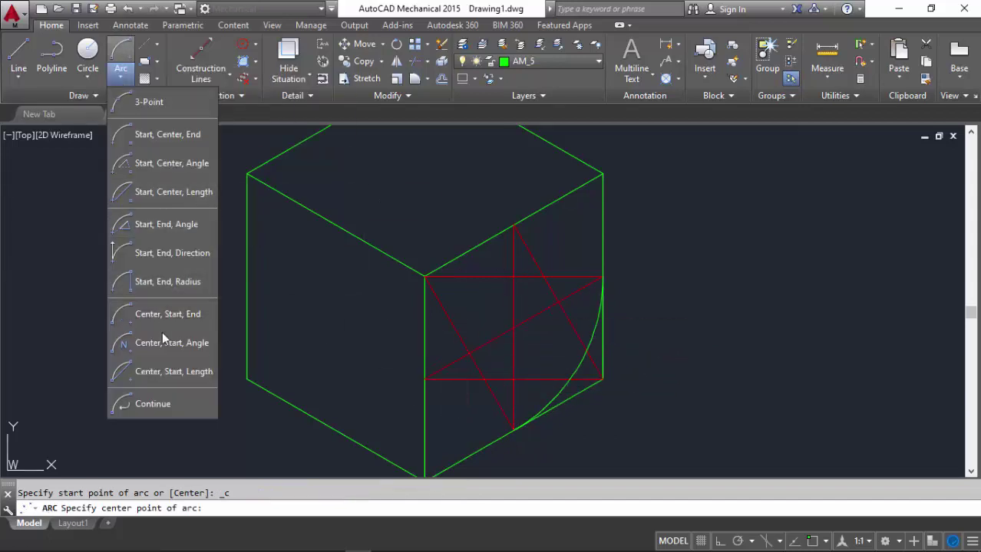
{"action": "left_click", "coordinate": [168, 315]}
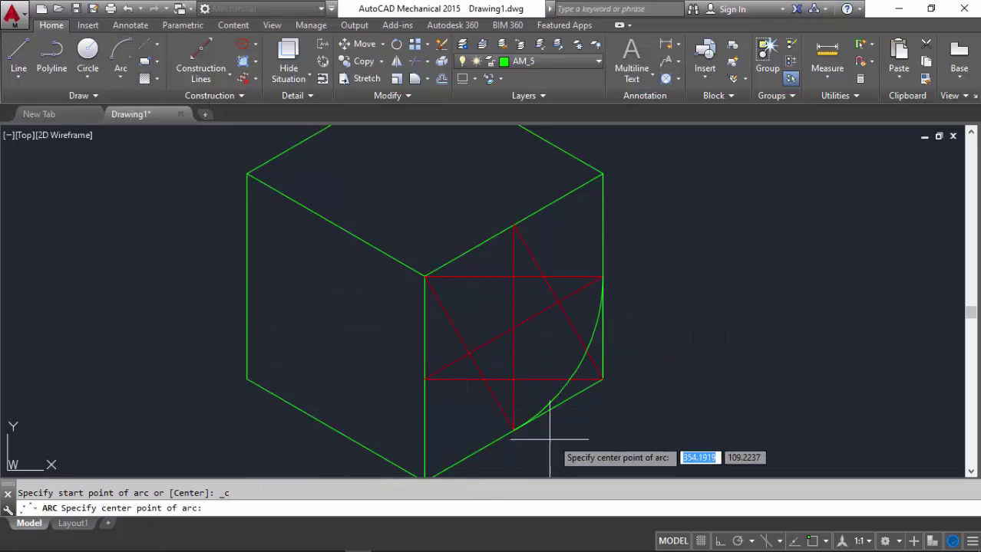
{"action": "right_click", "coordinate": [605, 386], "text": "shift"}
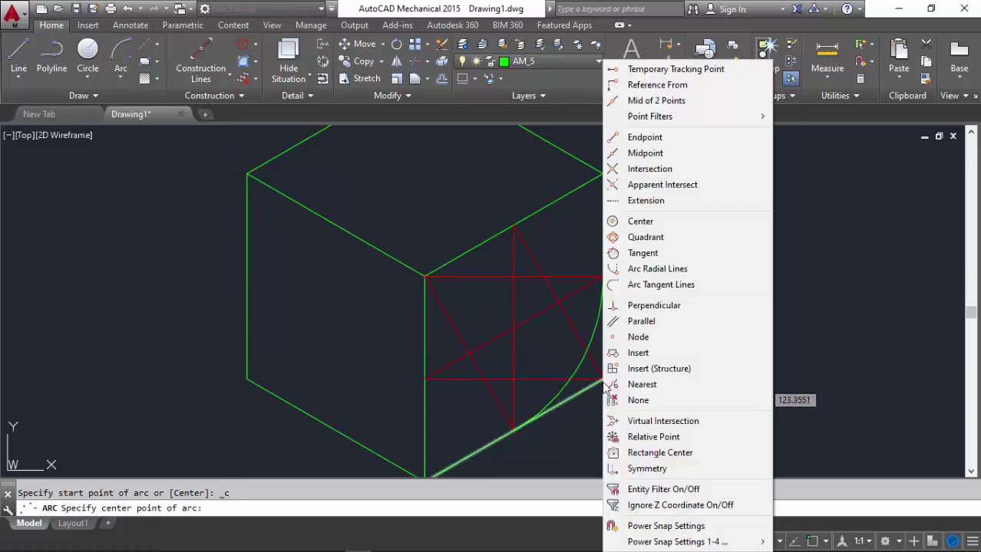
{"action": "left_click", "coordinate": [649, 138]}
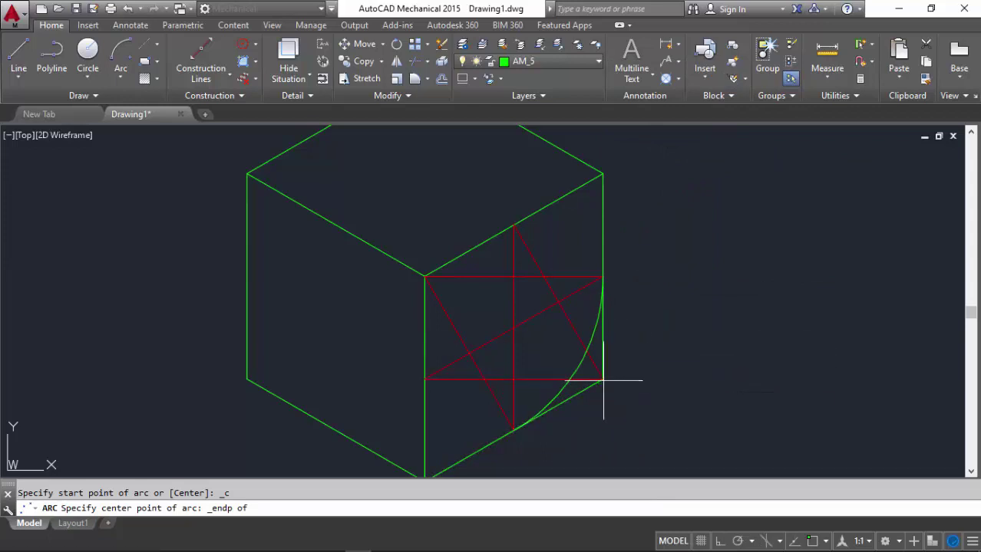
{"action": "left_click", "coordinate": [606, 379]}
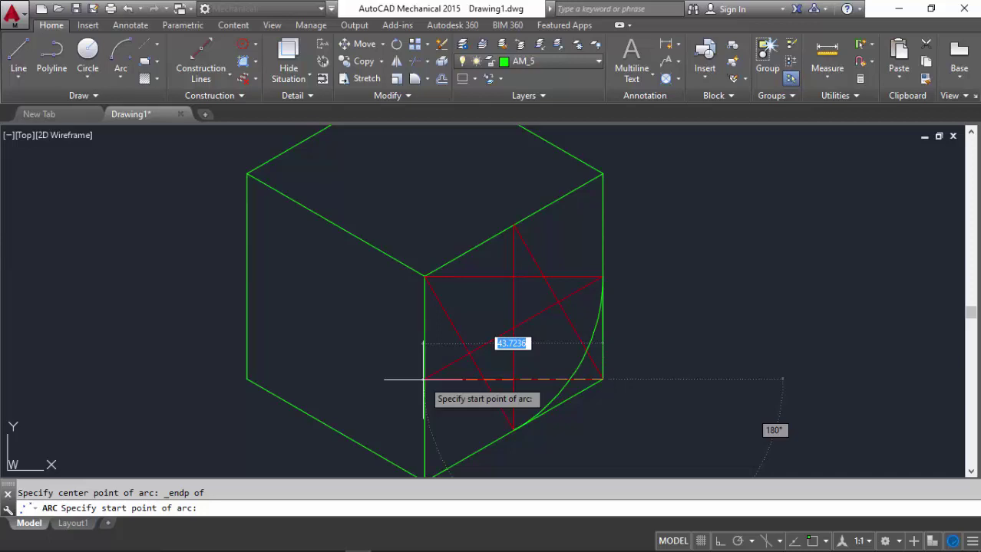
{"action": "right_click", "coordinate": [368, 328], "text": "shift"}
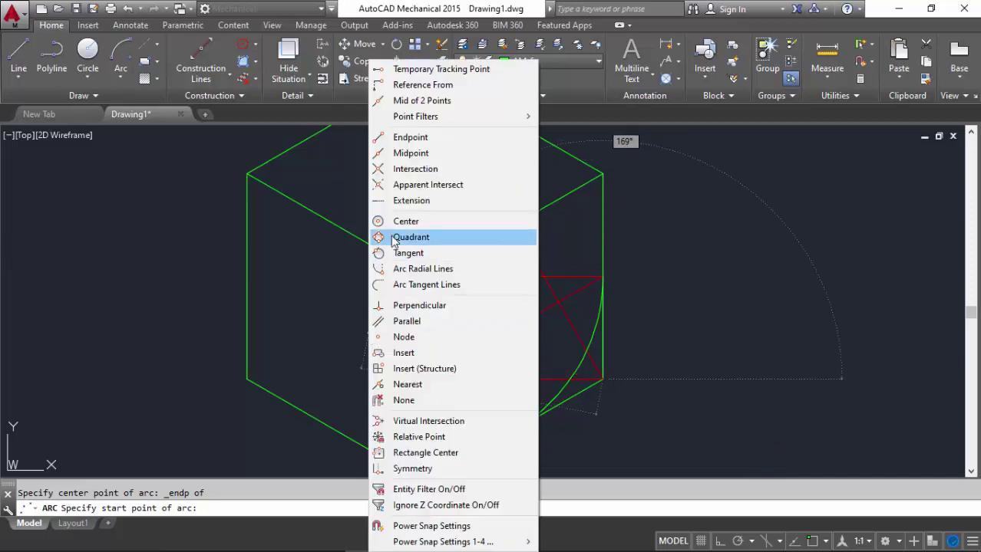
{"action": "left_click", "coordinate": [401, 153]}
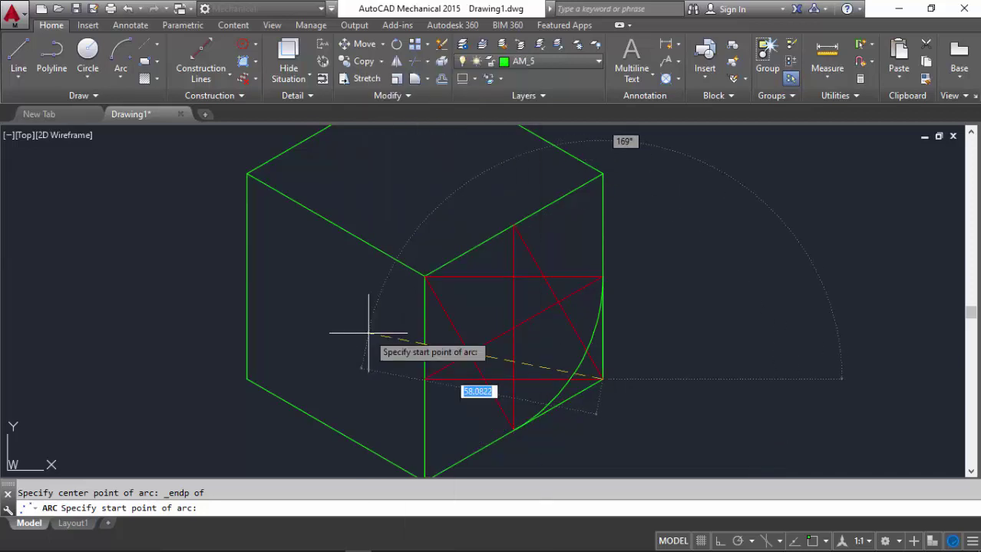
{"action": "left_click", "coordinate": [425, 379]}
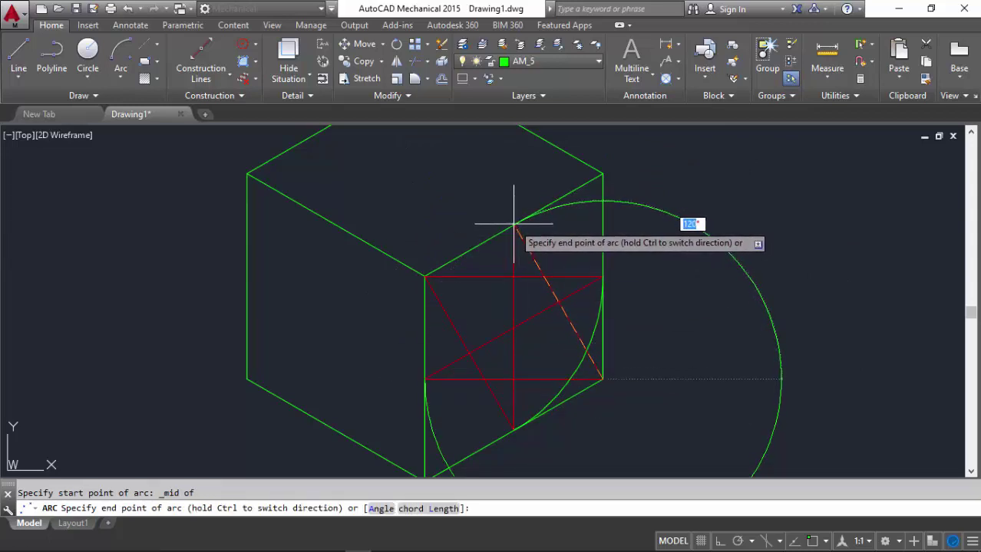
{"action": "key", "text": "F8"}
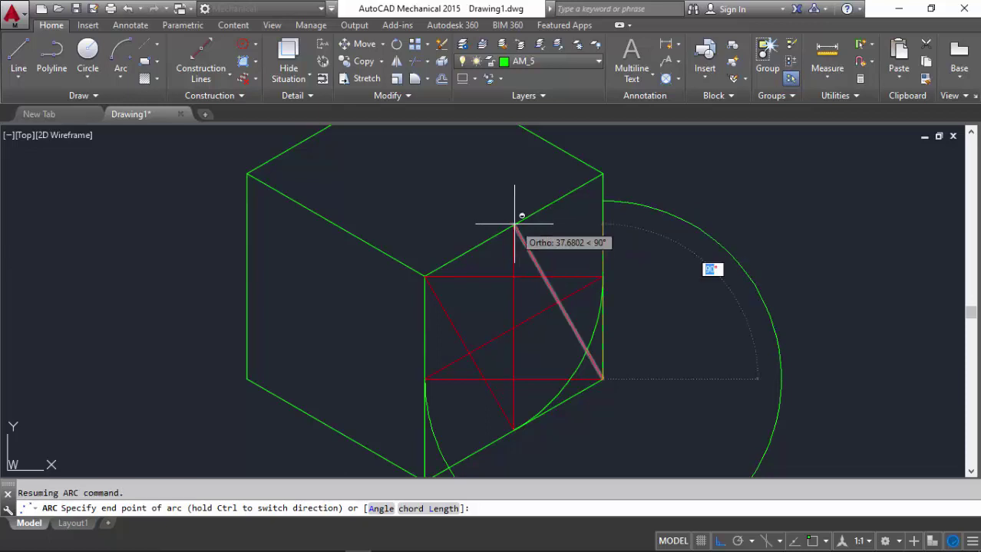
{"action": "right_click", "coordinate": [514, 224], "text": "shift"}
{"action": "left_click", "coordinate": [537, 151]}
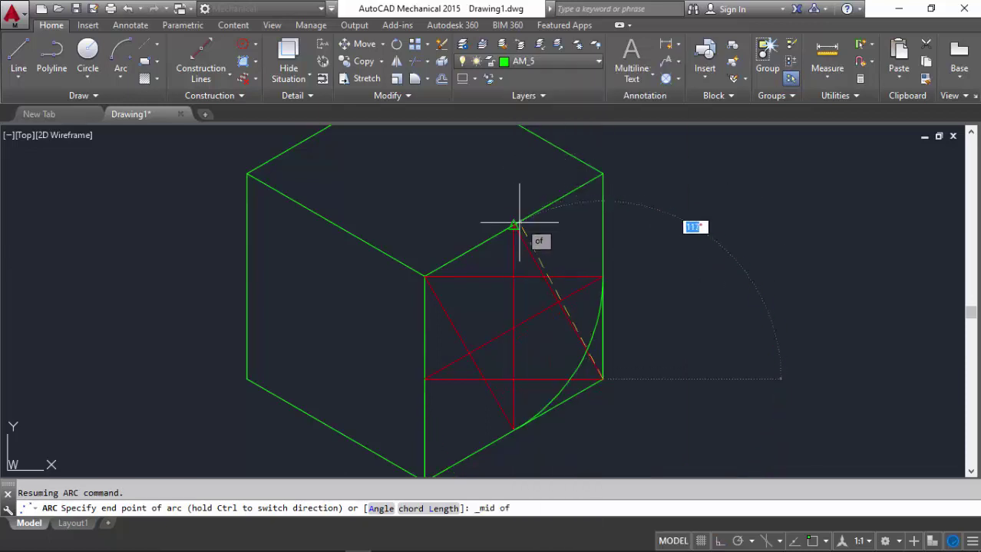
{"action": "left_click", "coordinate": [514, 224]}
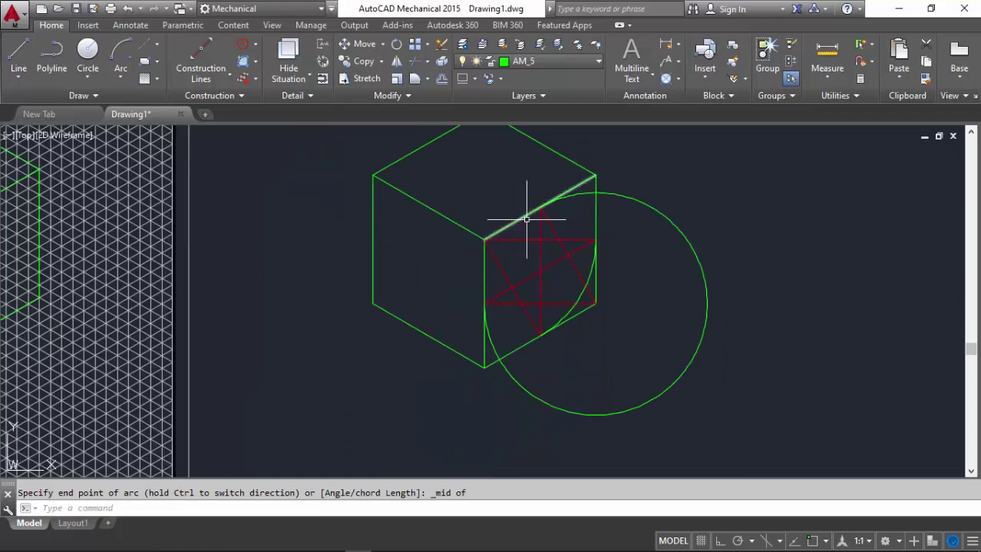
- Delete the oversized arc that sweeps outside the cube around the right face's lower outer corner
{"action": "left_click", "coordinate": [716, 235]}
{"action": "left_click", "coordinate": [639, 322]}
{"action": "key", "text": "Delete"}
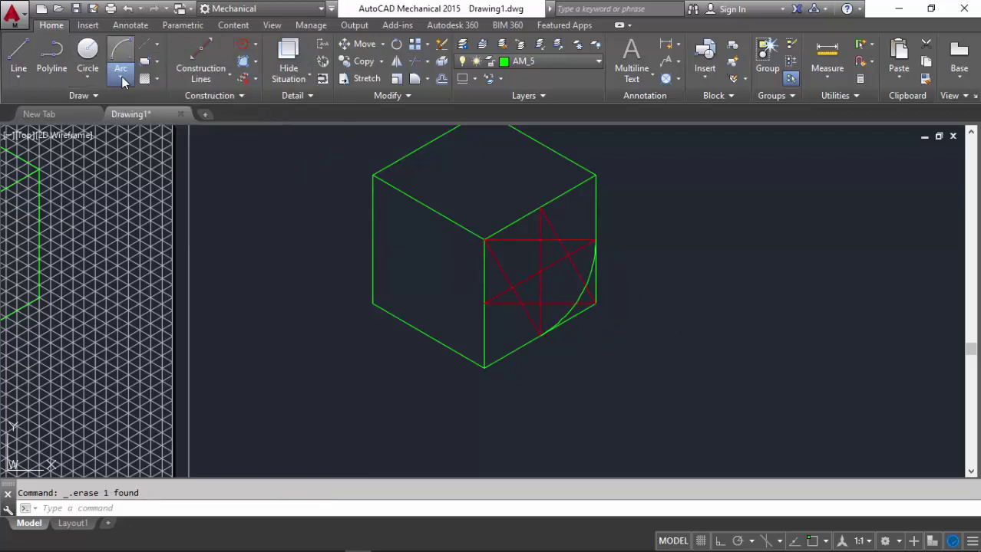
- Draw a Center, Start, End arc centred on the right face's lower outer corner, from the upper edge midpoint to the central vertical edge midpoint
{"action": "left_click", "coordinate": [121, 79]}
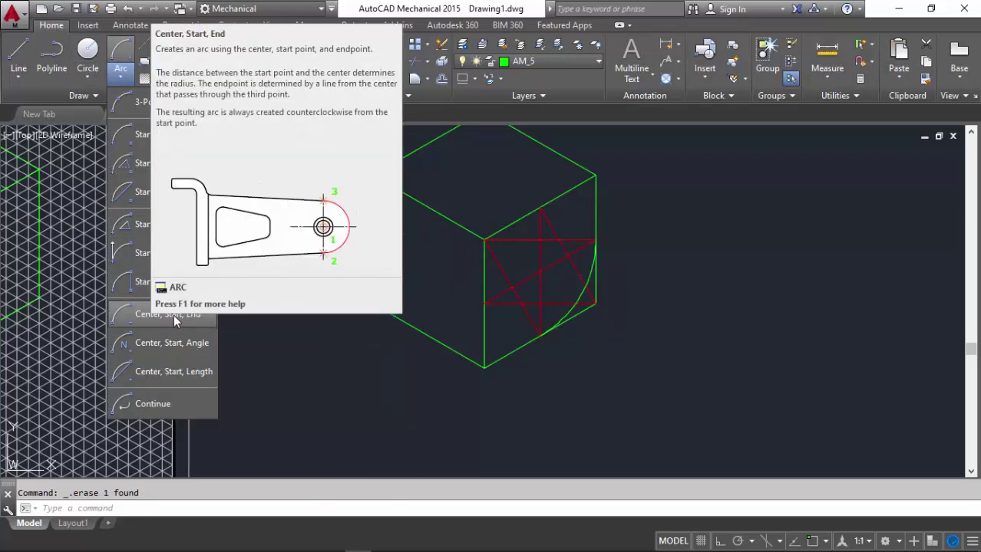
{"action": "left_click", "coordinate": [196, 317]}
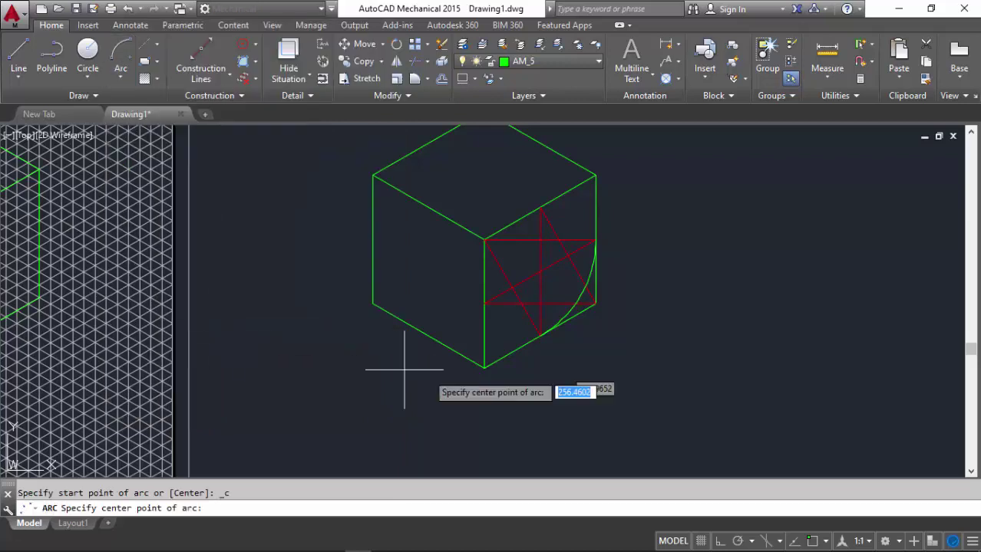
{"action": "right_click", "coordinate": [589, 307], "text": "shift"}
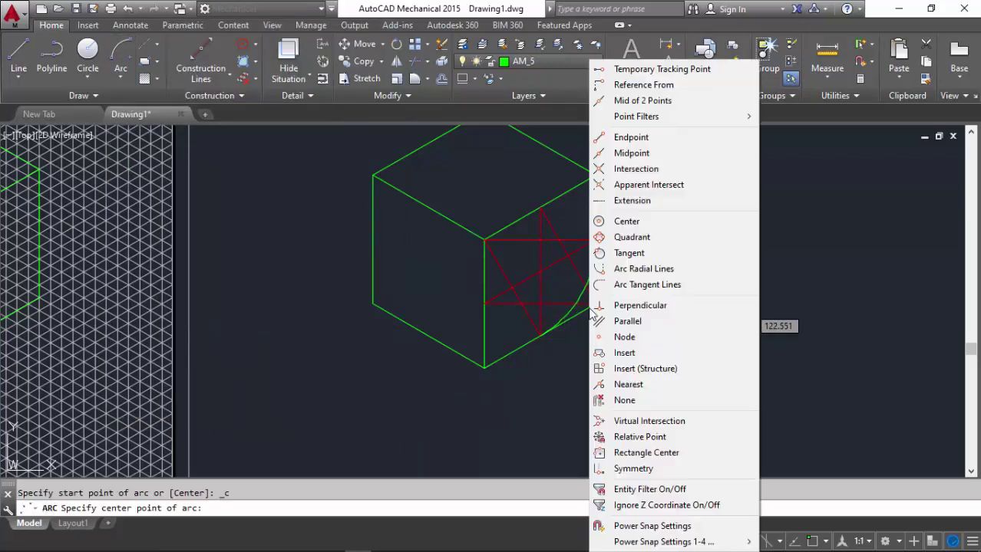
{"action": "left_click", "coordinate": [629, 145]}
{"action": "left_click", "coordinate": [593, 305]}
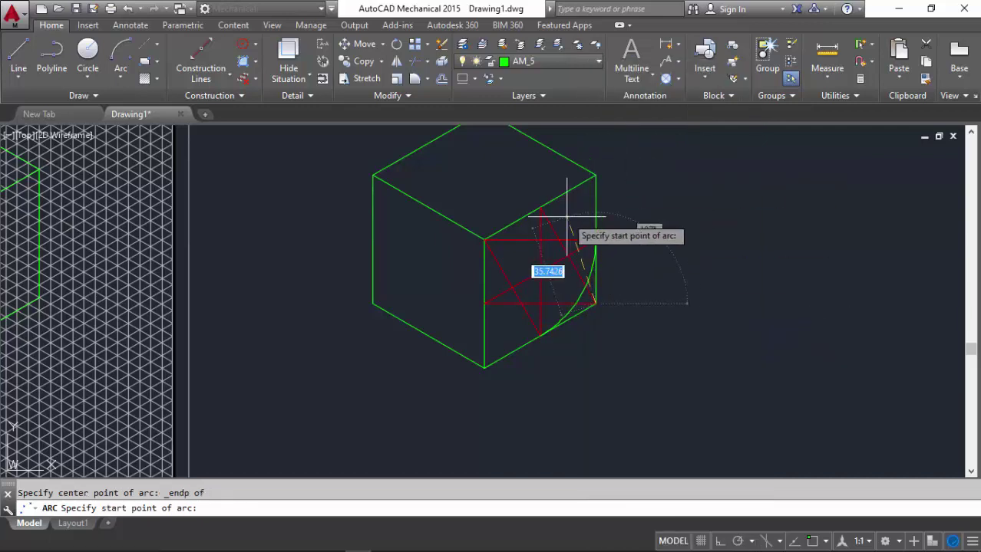
{"action": "right_click", "coordinate": [540, 209], "text": "shift"}
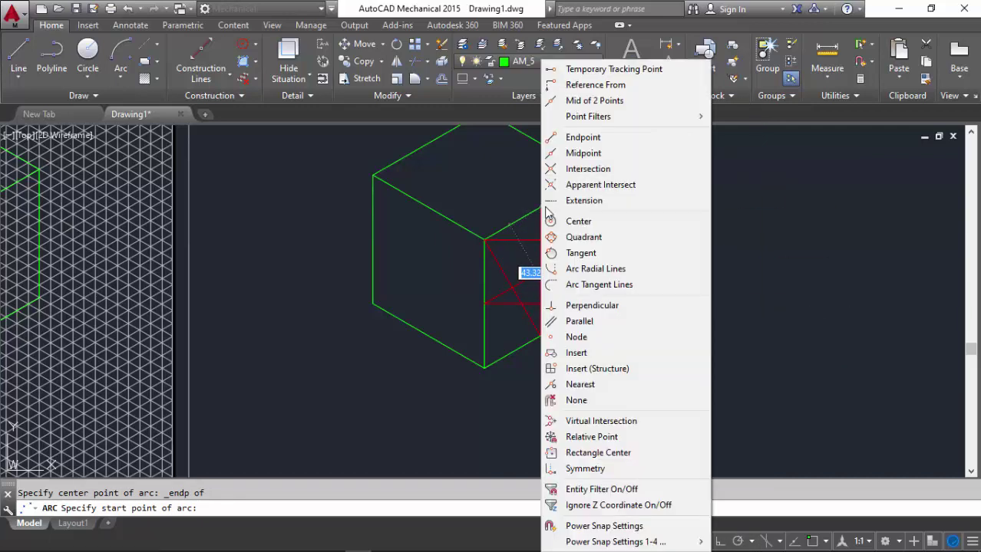
{"action": "left_click", "coordinate": [585, 138]}
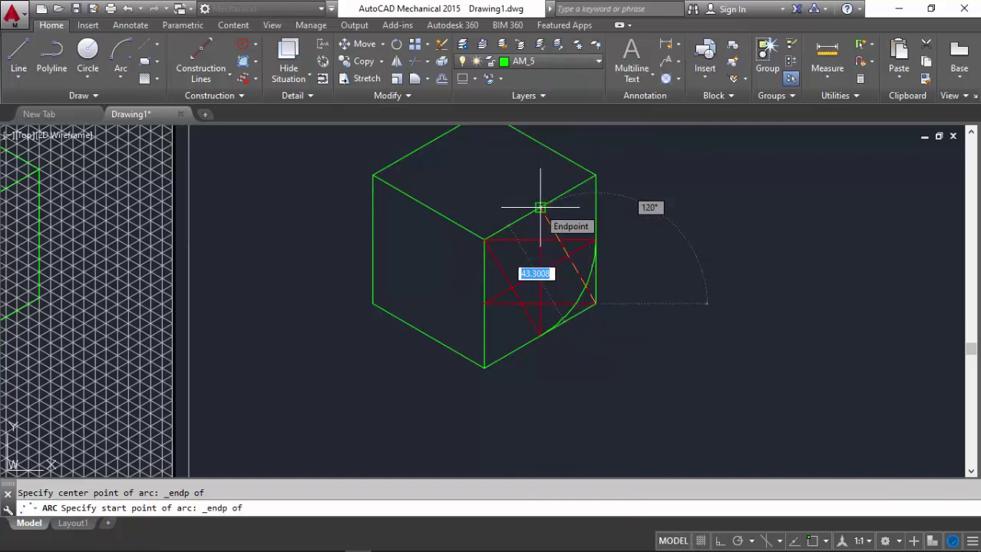
{"action": "left_click", "coordinate": [540, 207]}
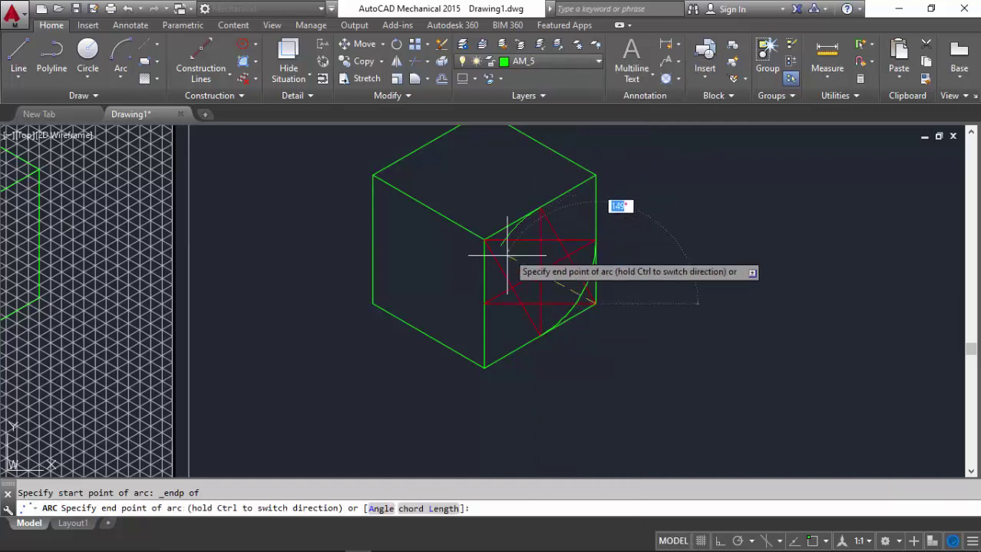
{"action": "right_click", "coordinate": [480, 306], "text": "shift"}
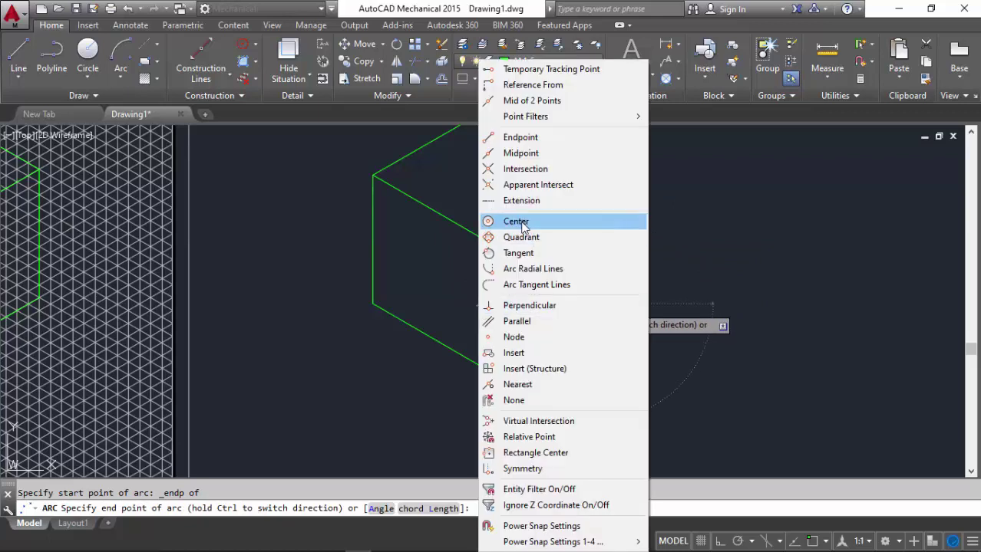
{"action": "left_click", "coordinate": [519, 153]}
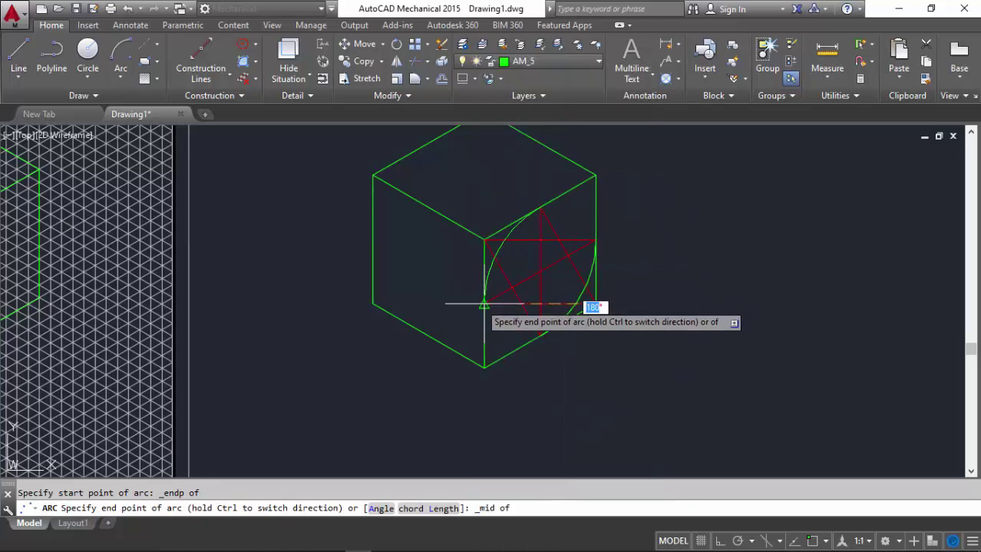
{"action": "left_click", "coordinate": [464, 303]}
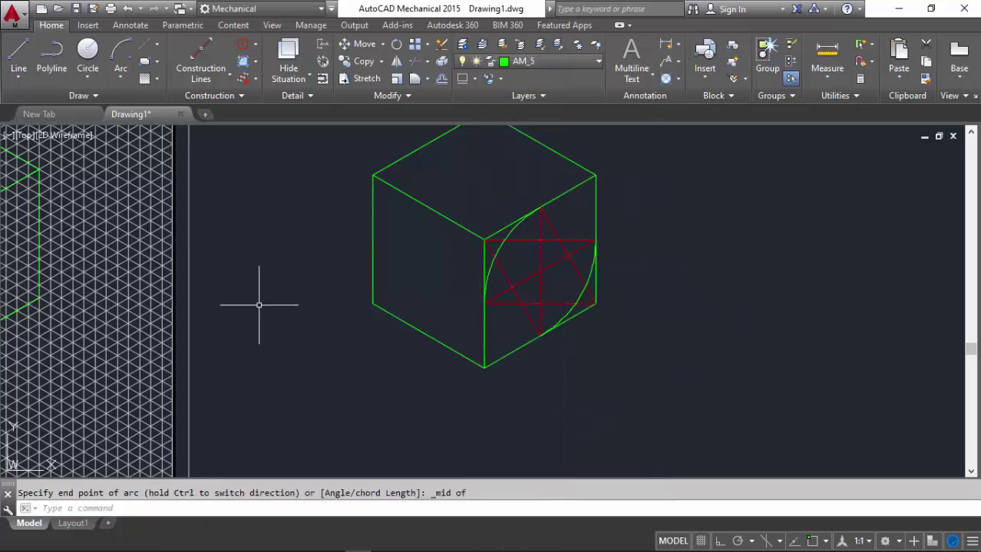
- Draw a Center, Start, End arc centred on the lower horizontal and left slanted construction lines' intersection, from the central vertical edge midpoint to the lower edge midpoint
{"action": "left_click", "coordinate": [125, 76]}
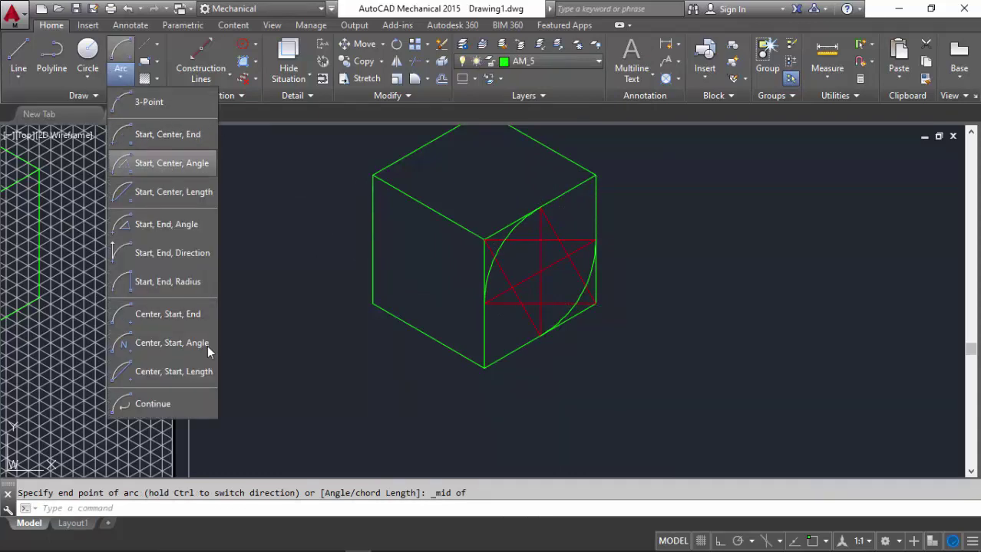
{"action": "left_click", "coordinate": [154, 314]}
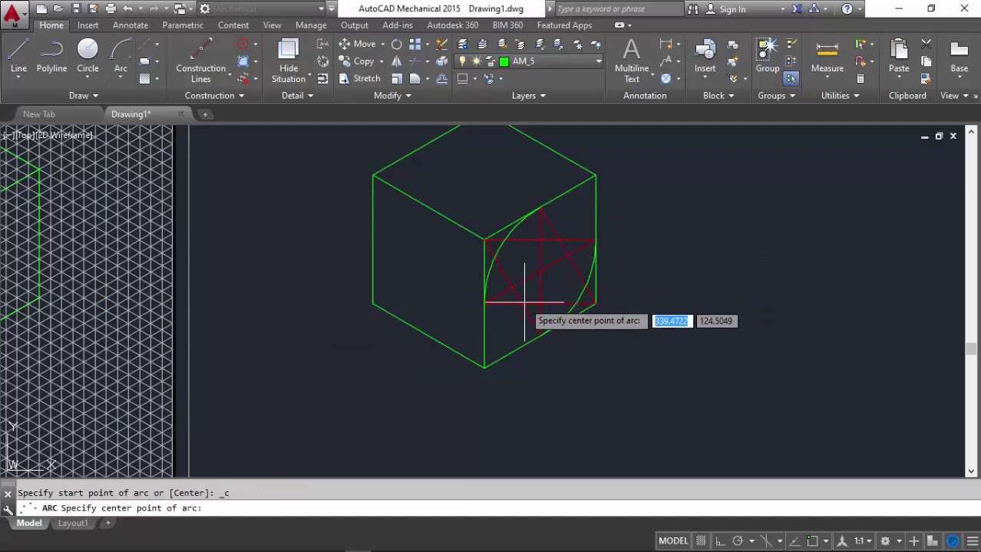
{"action": "right_click", "coordinate": [512, 324], "text": "shift"}
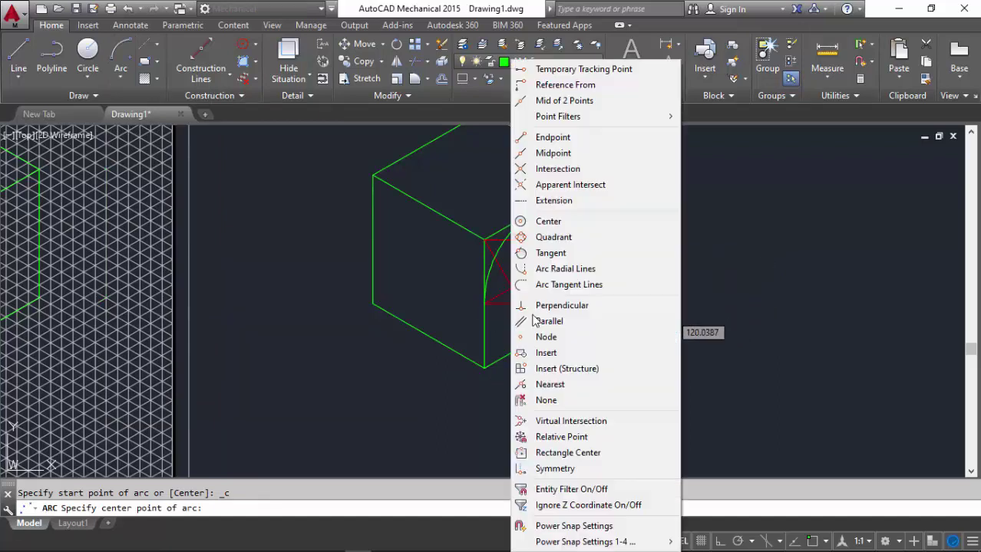
{"action": "left_click", "coordinate": [552, 169]}
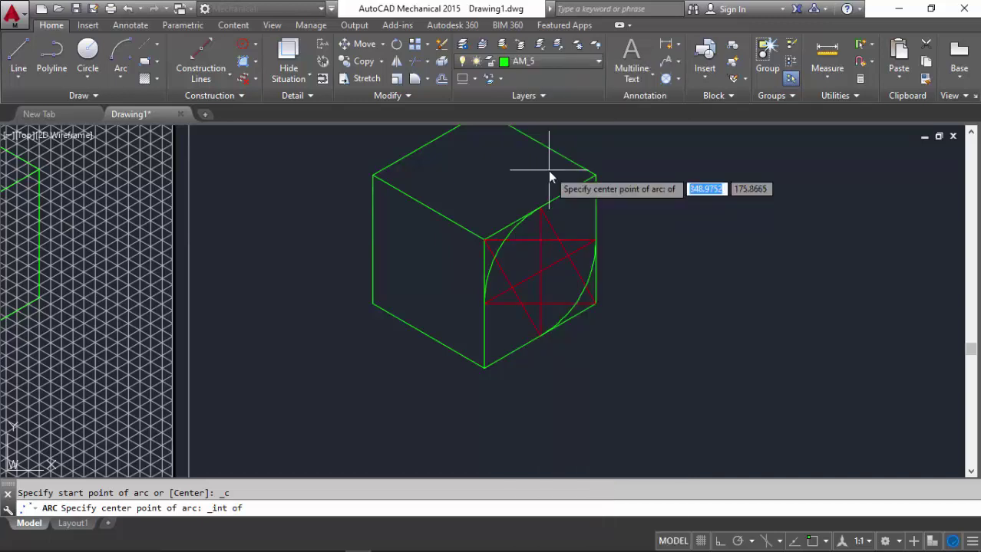
{"action": "left_click", "coordinate": [521, 304]}
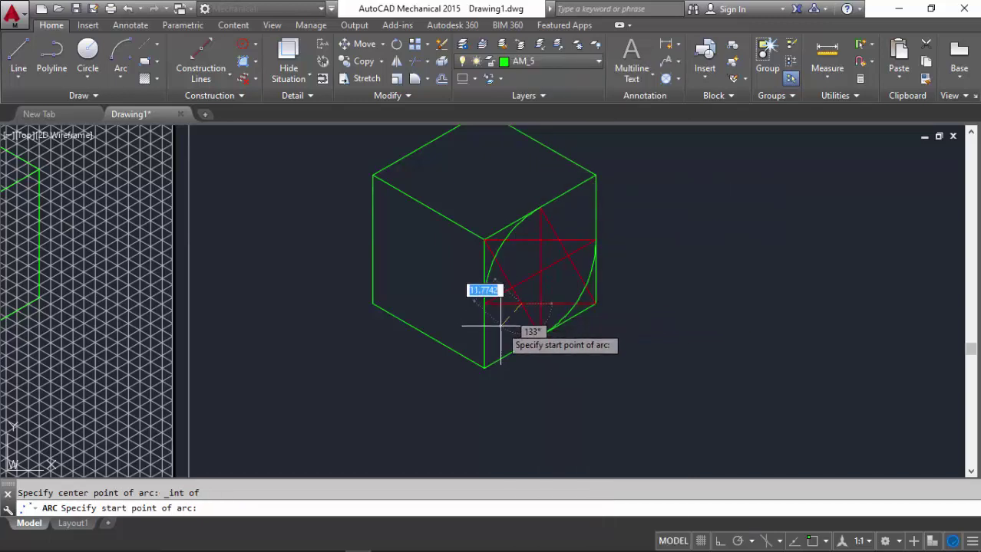
{"action": "right_click", "coordinate": [500, 326], "text": "shift"}
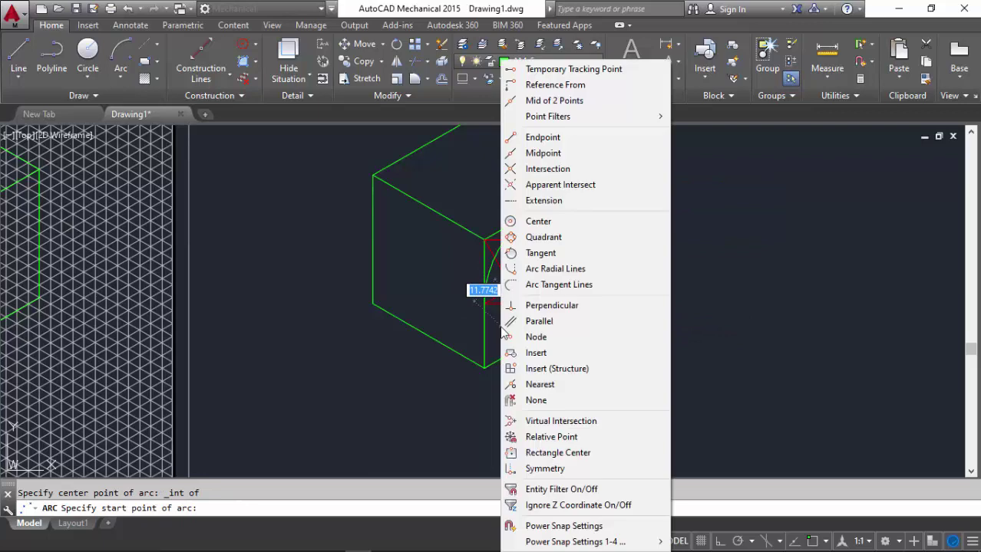
{"action": "left_click", "coordinate": [536, 163]}
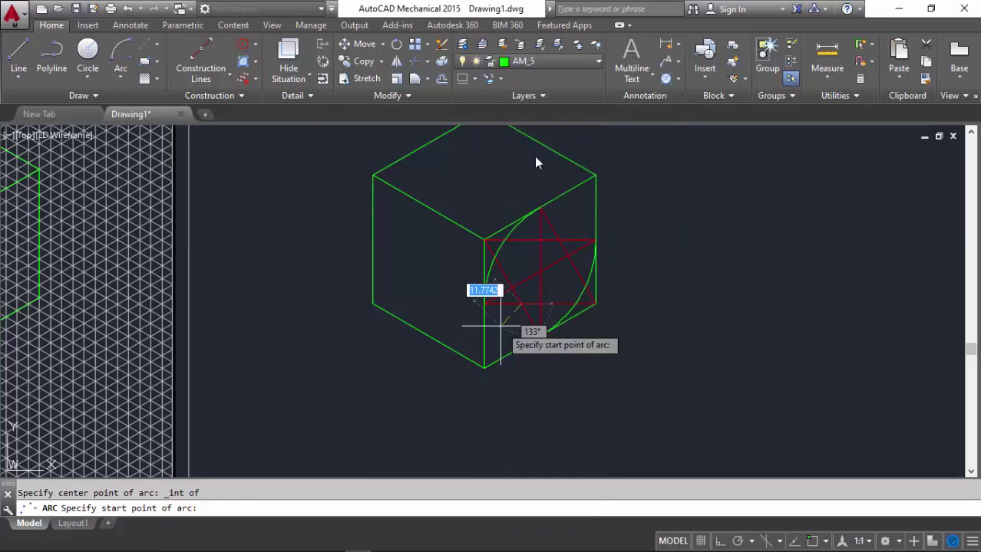
{"action": "left_click", "coordinate": [464, 307]}
{"action": "right_click", "coordinate": [537, 323], "text": "shift"}
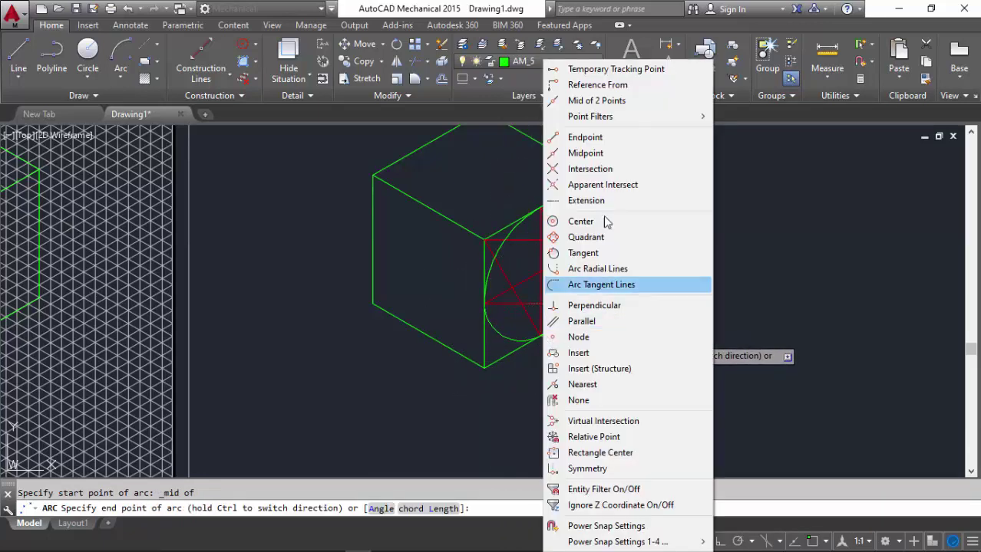
{"action": "left_click", "coordinate": [585, 153]}
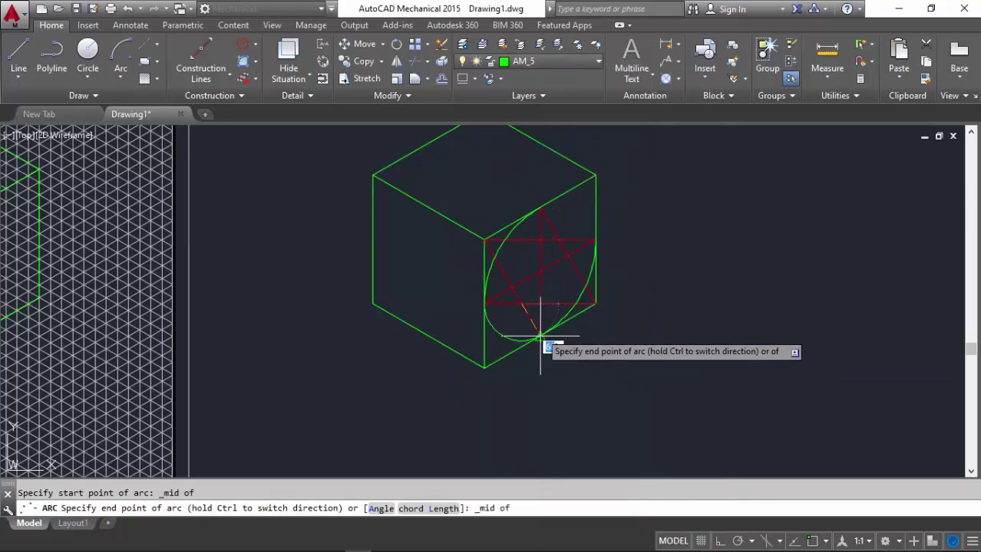
{"action": "left_click", "coordinate": [541, 341]}
- Draw a Center, Start, End arc centred on the upper horizontal and right slanted construction lines' intersection, from the outer vertical edge midpoint to the upper edge midpoint
{"action": "scroll", "coordinate": [555, 219], "scroll_direction": "up", "scroll_amount": 2}
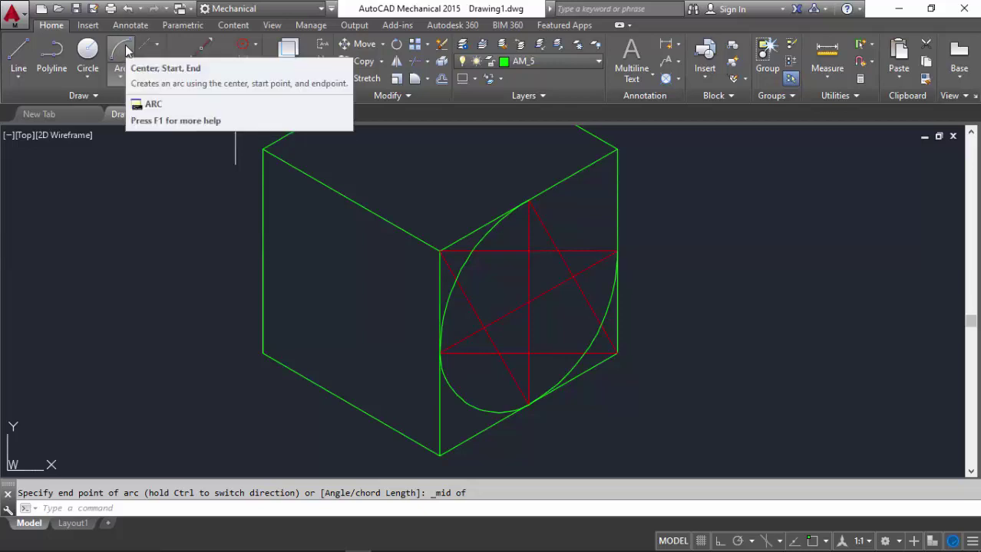
{"action": "left_click", "coordinate": [122, 51]}
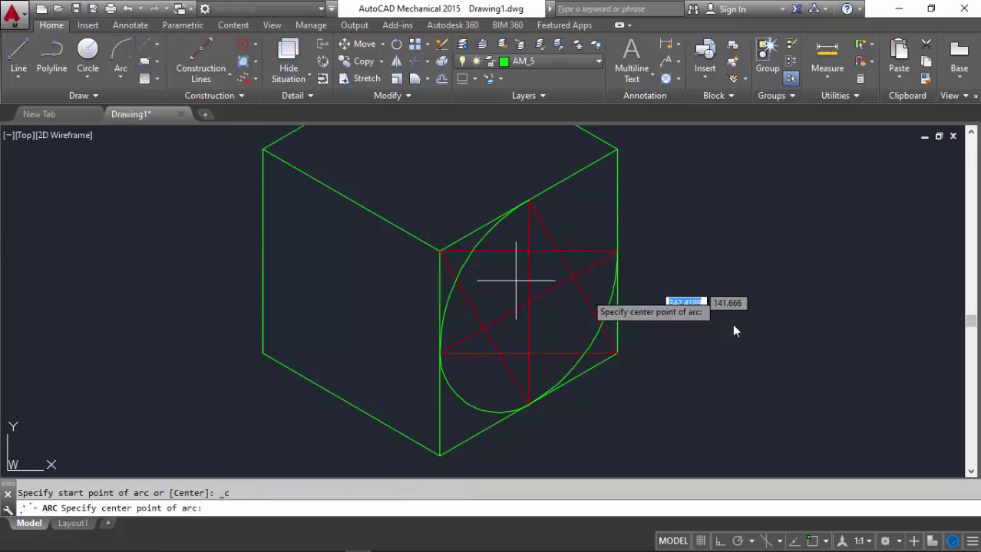
{"action": "right_click", "coordinate": [557, 245], "text": "shift"}
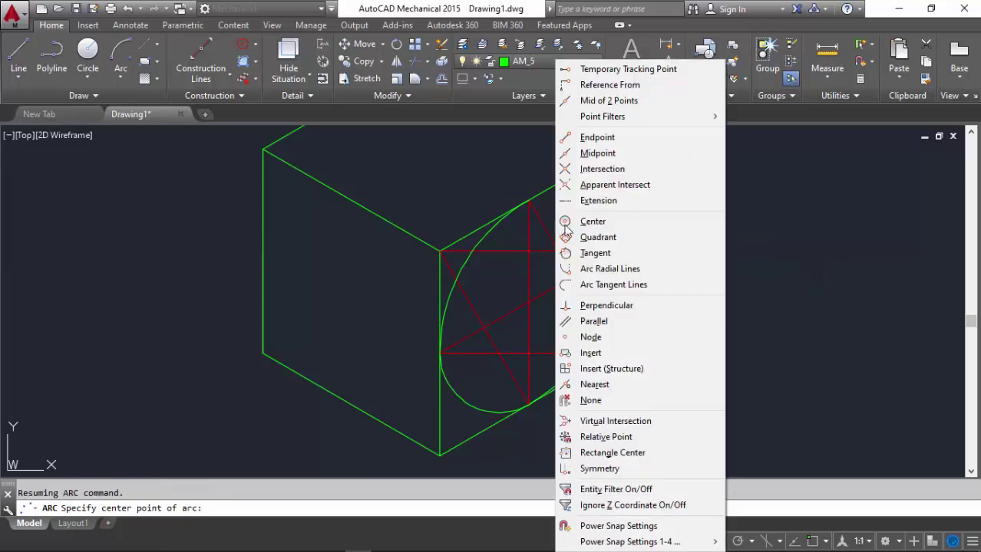
{"action": "left_click", "coordinate": [592, 138]}
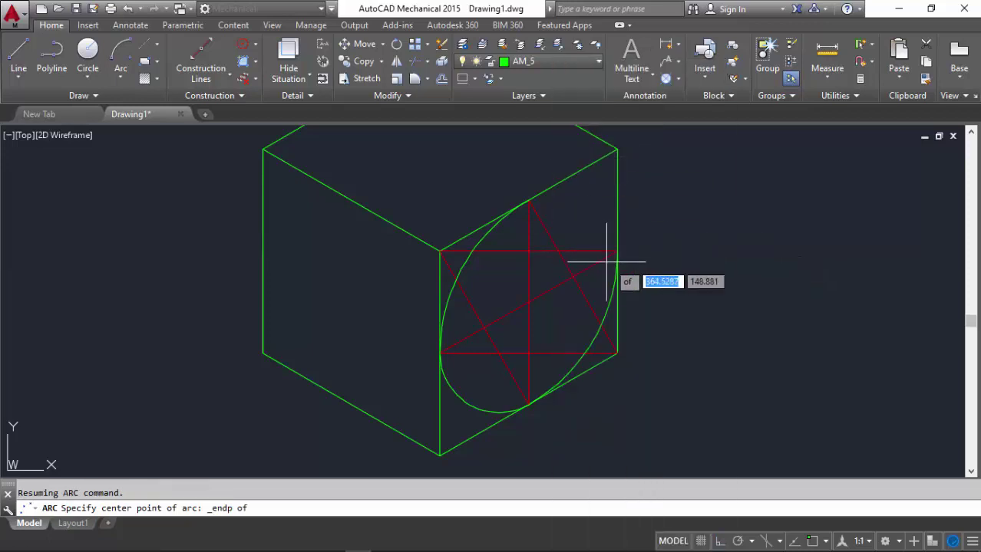
{"action": "right_click", "coordinate": [567, 258], "text": "shift"}
{"action": "left_click", "coordinate": [587, 168]}
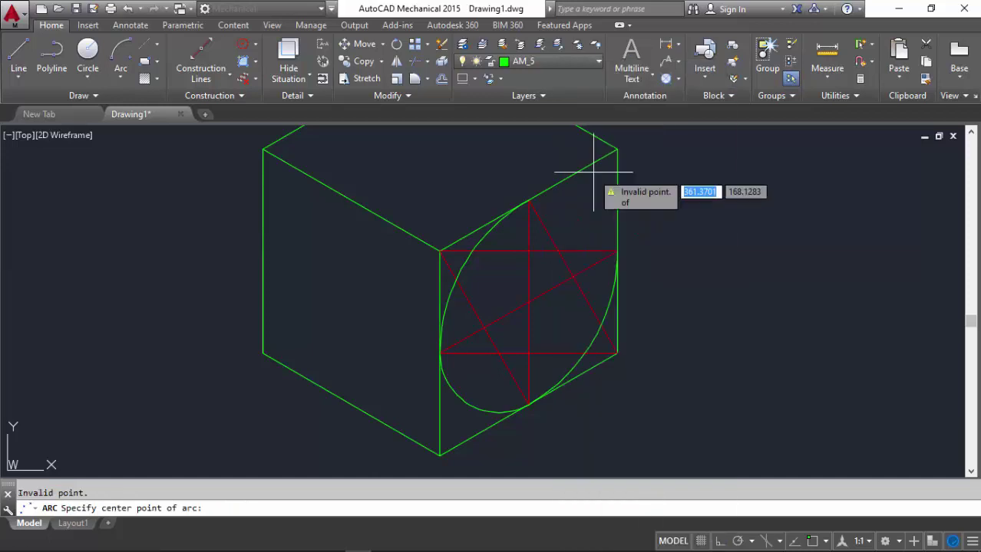
{"action": "right_click", "coordinate": [557, 251], "text": "shift"}
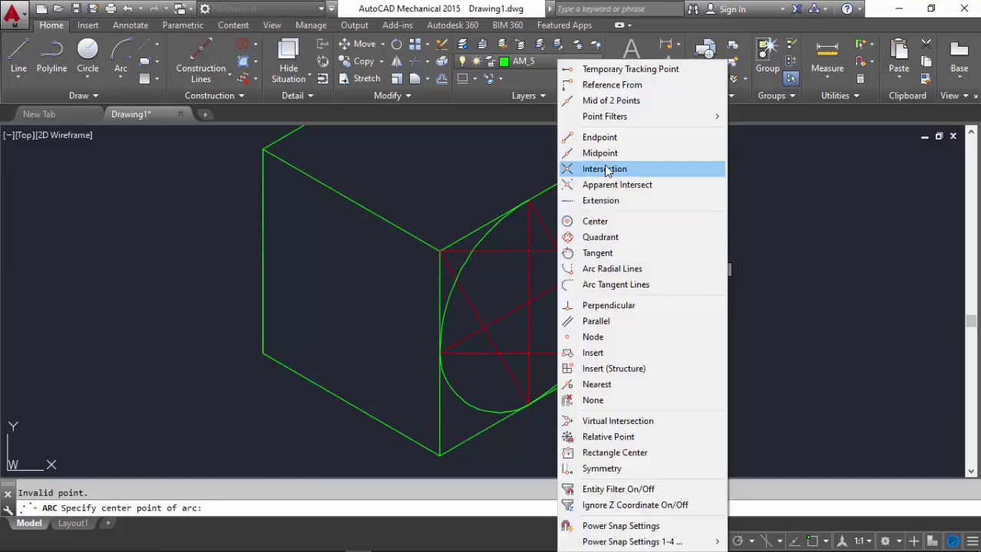
{"action": "left_click", "coordinate": [602, 168]}
{"action": "left_click", "coordinate": [558, 251]}
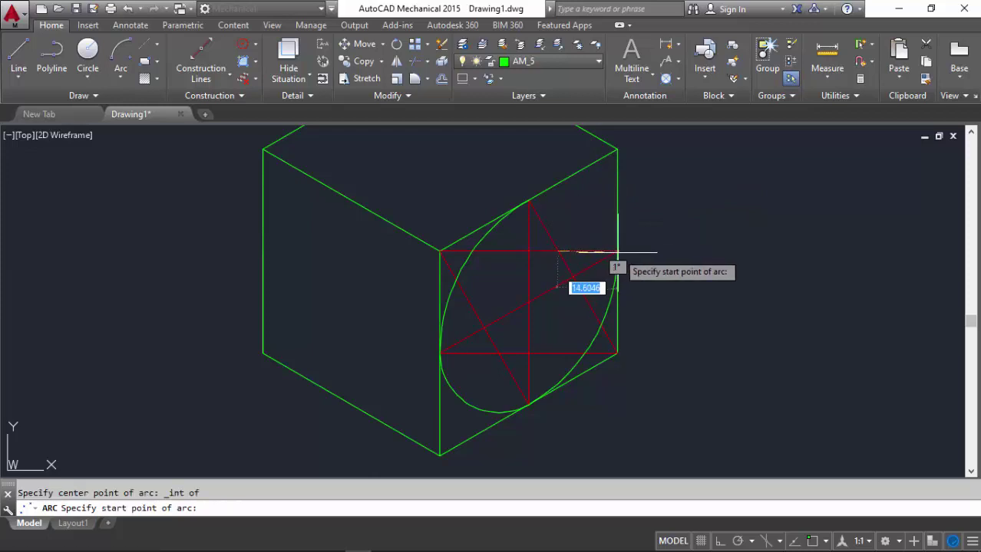
{"action": "right_click", "coordinate": [617, 253], "text": "shift"}
{"action": "left_click", "coordinate": [659, 153]}
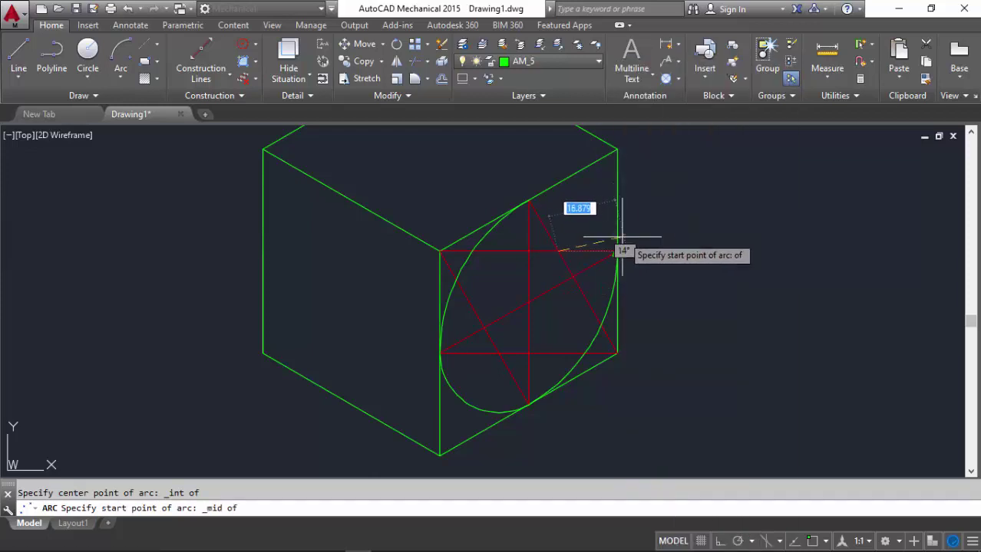
{"action": "left_click", "coordinate": [617, 252]}
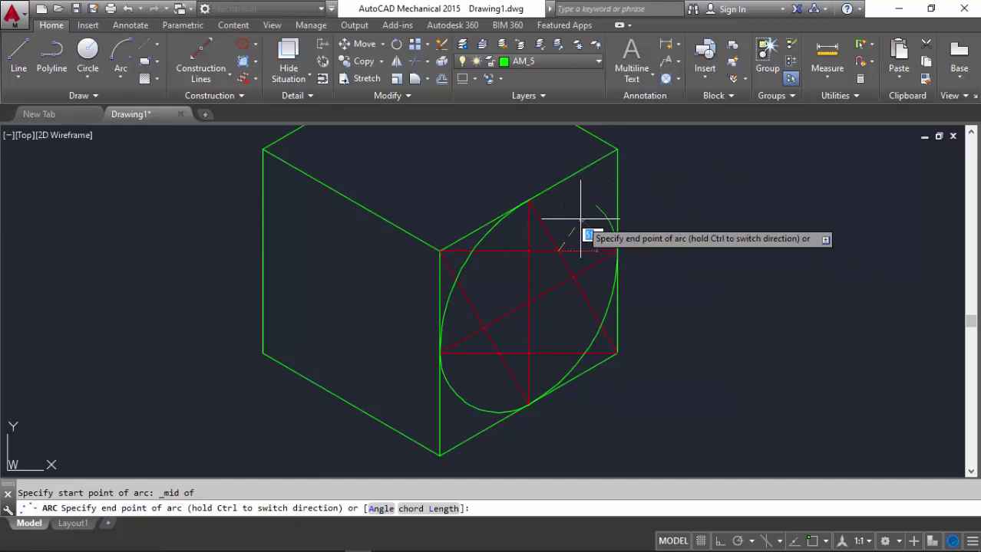
{"action": "right_click", "coordinate": [533, 203], "text": "shift"}
{"action": "left_click", "coordinate": [564, 136]}
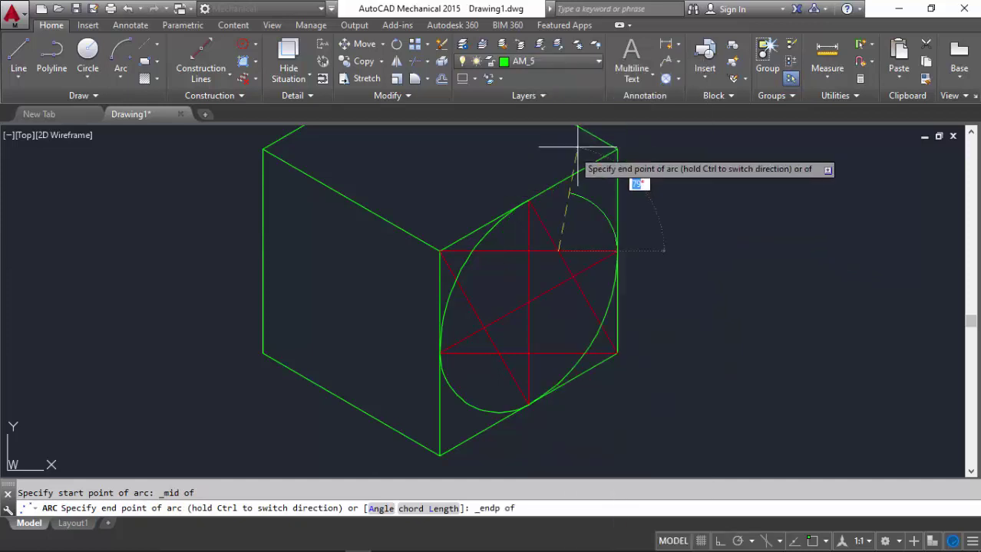
{"action": "left_click", "coordinate": [529, 202]}
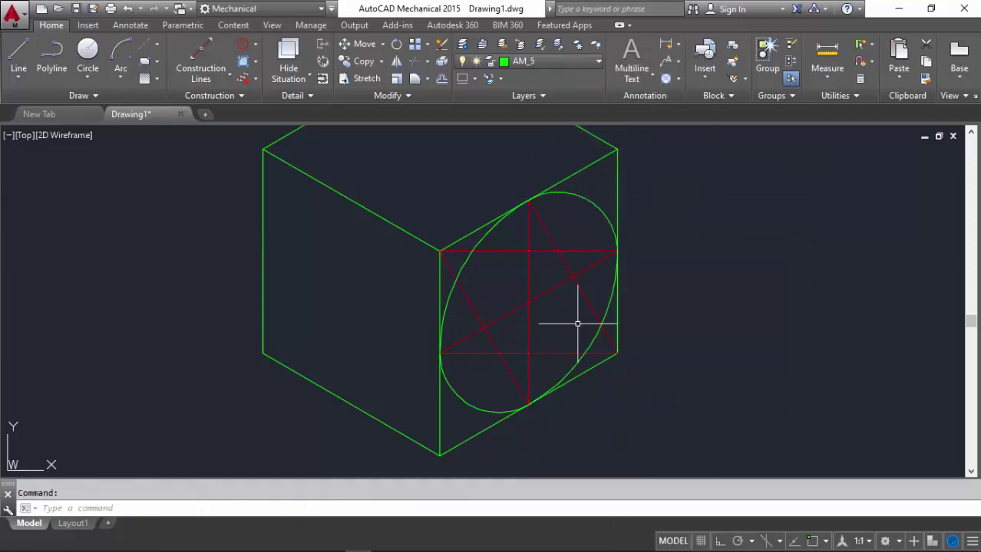
{"action": "scroll", "coordinate": [461, 228], "scroll_direction": "down", "scroll_amount": 2}
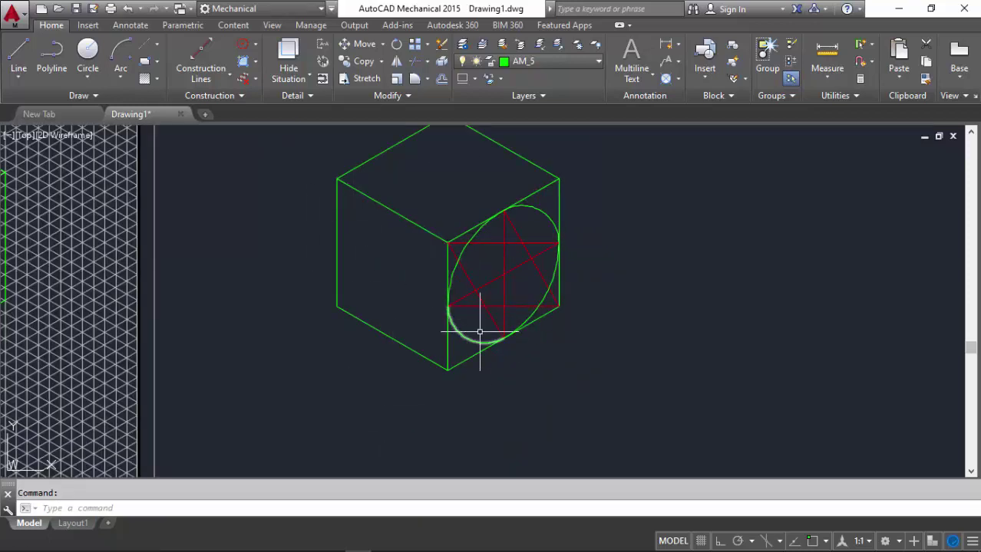
{"action": "scroll", "coordinate": [467, 226], "scroll_direction": "up", "scroll_amount": 2}
{"action": "scroll", "coordinate": [568, 379], "scroll_direction": "down", "scroll_amount": 2}
{"action": "scroll", "coordinate": [419, 375], "scroll_direction": "up", "scroll_amount": 2}
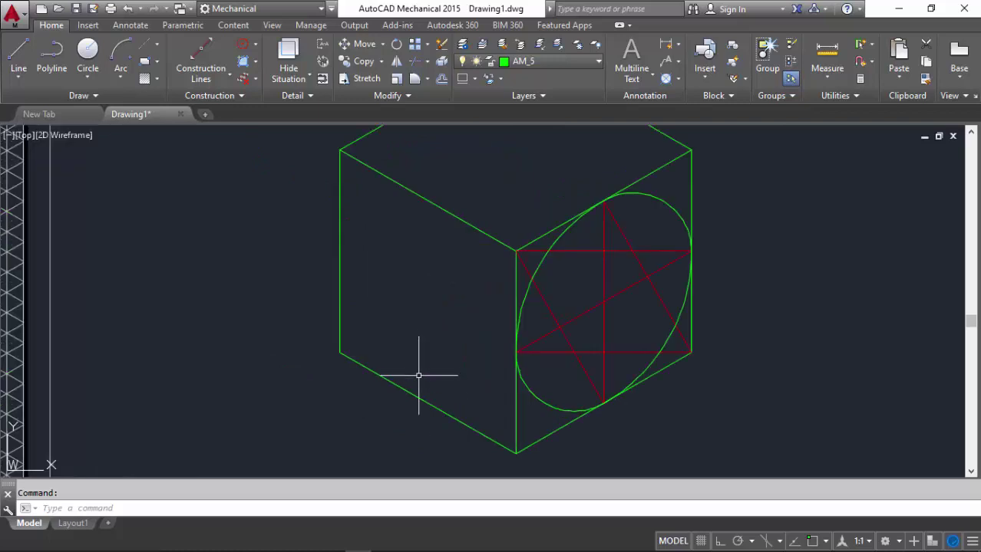
{"action": "scroll", "coordinate": [323, 250], "scroll_direction": "down", "scroll_amount": 2}
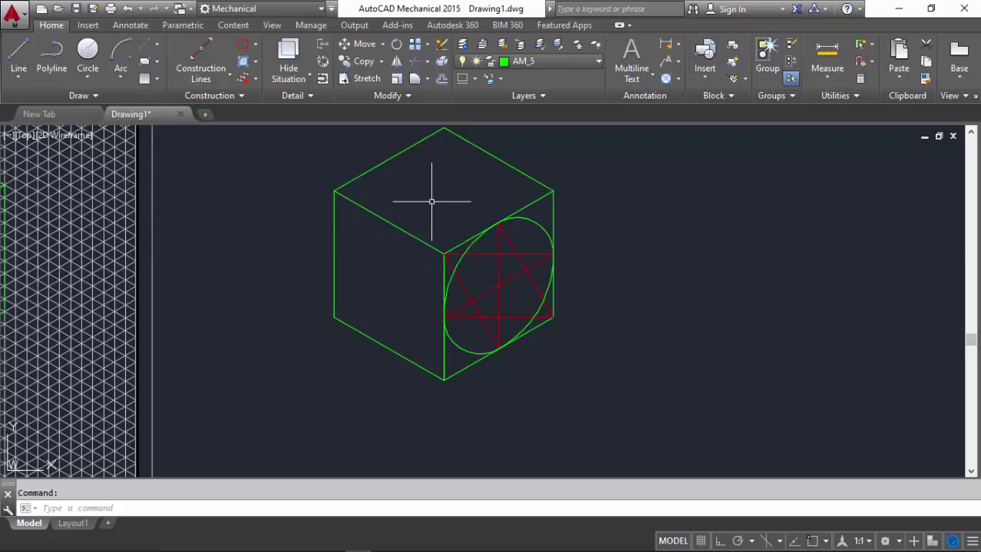
- Delete the six red construction lines on the copied cube's right face, keeping the four green arcs
{"action": "scroll", "coordinate": [525, 242], "scroll_direction": "up", "scroll_amount": 2}
{"action": "left_click", "coordinate": [523, 246]}
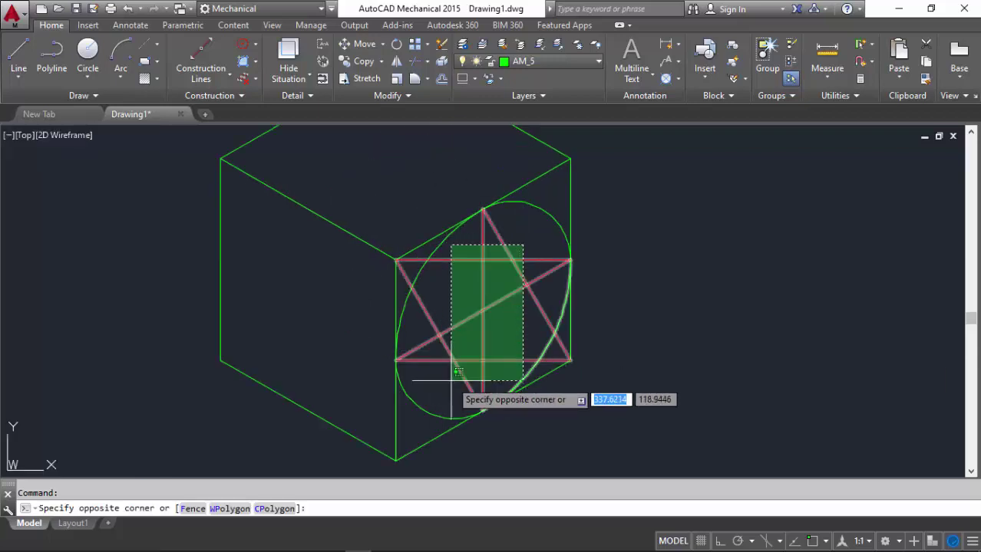
{"action": "left_click", "coordinate": [450, 376]}
{"action": "key", "text": "Delete"}
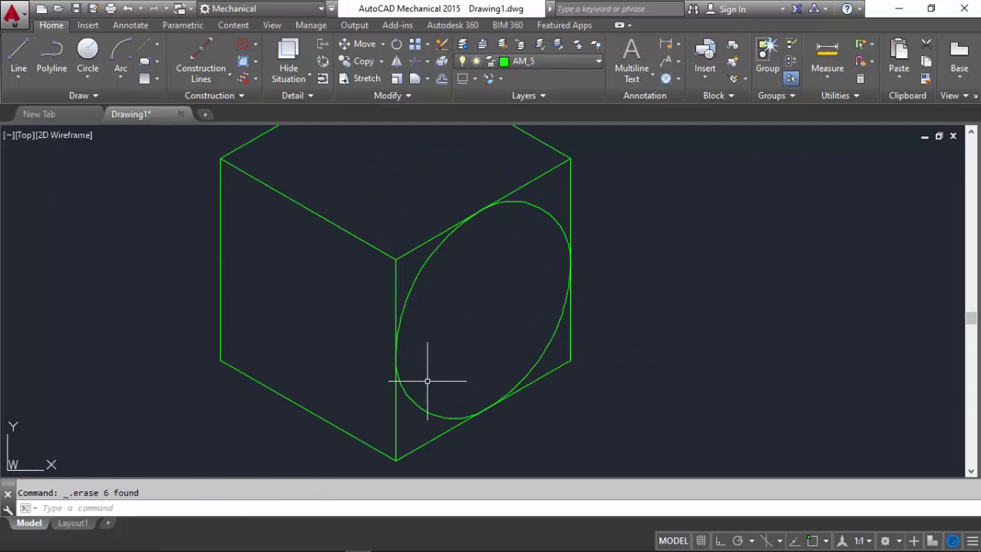
{"action": "scroll", "coordinate": [569, 295], "scroll_direction": "down", "scroll_amount": 2}
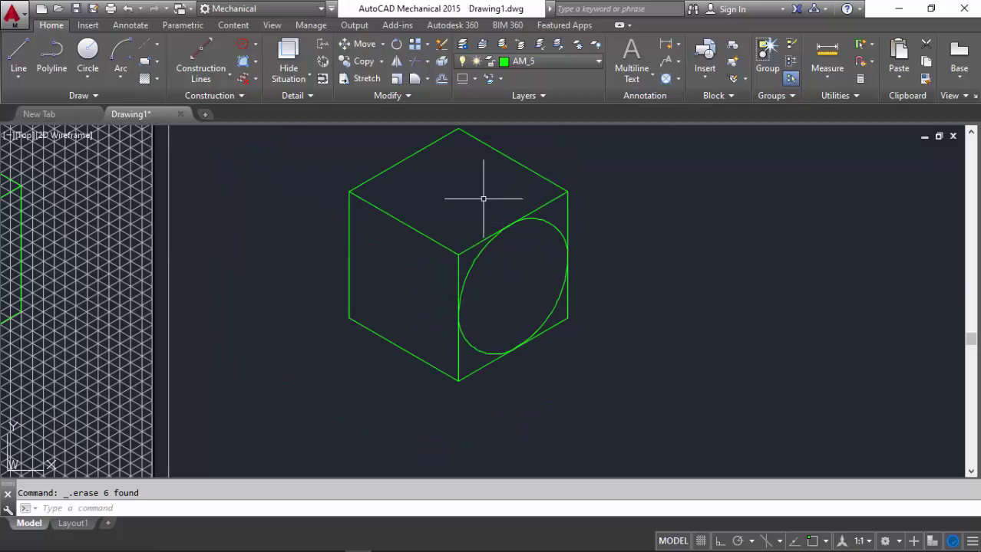
{"action": "scroll", "coordinate": [434, 253], "scroll_direction": "up", "scroll_amount": 1}
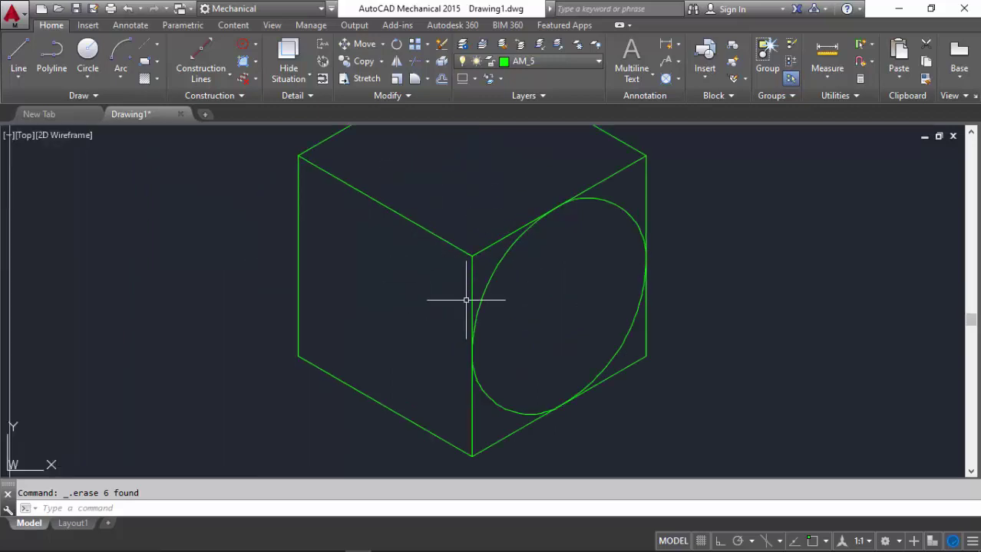
{"action": "scroll", "coordinate": [590, 350], "scroll_direction": "down", "scroll_amount": 1}
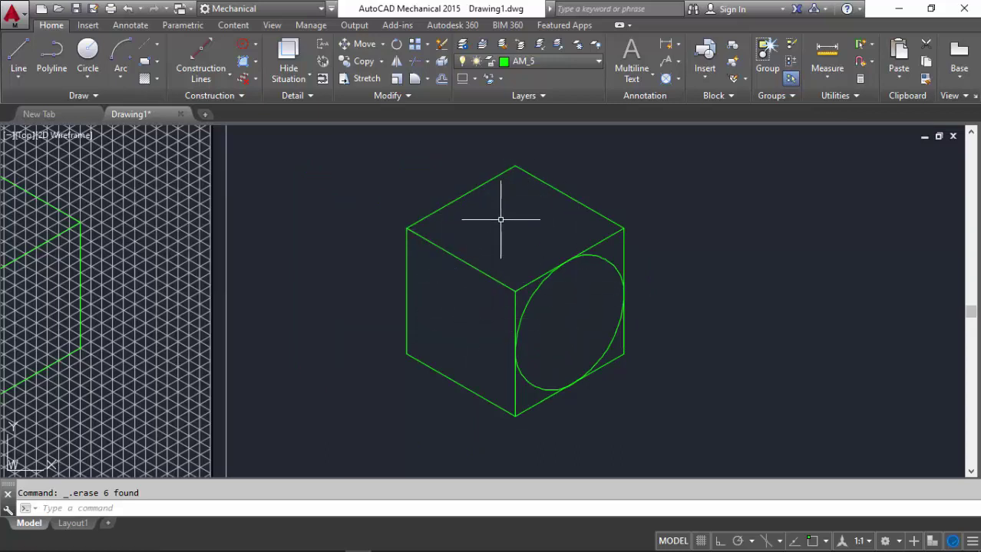
{"action": "scroll", "coordinate": [488, 252], "scroll_direction": "up", "scroll_amount": 1}
{"action": "scroll", "coordinate": [502, 205], "scroll_direction": "down", "scroll_amount": 1}
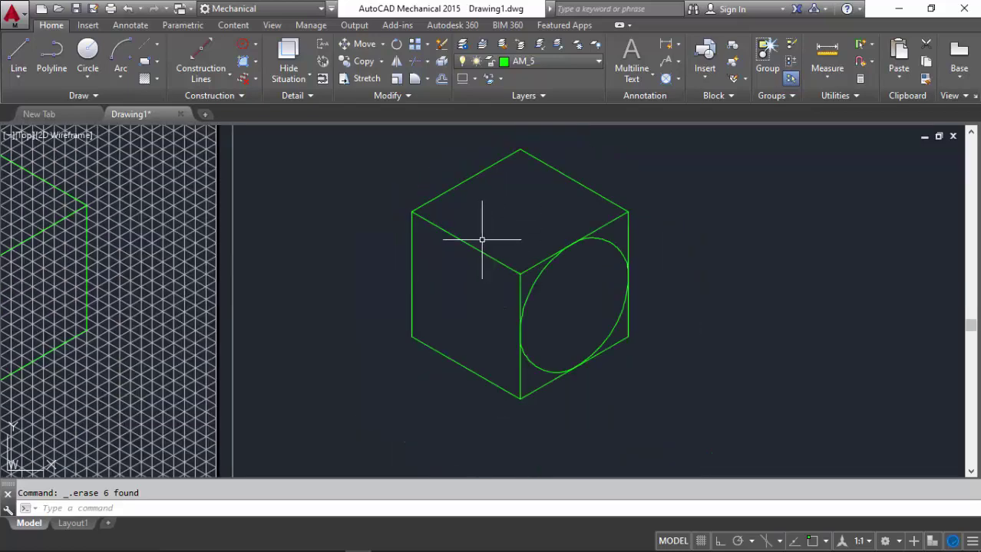
{"action": "scroll", "coordinate": [482, 240], "scroll_direction": "up", "scroll_amount": 1}
{"action": "scroll", "coordinate": [495, 260], "scroll_direction": "down", "scroll_amount": 1}
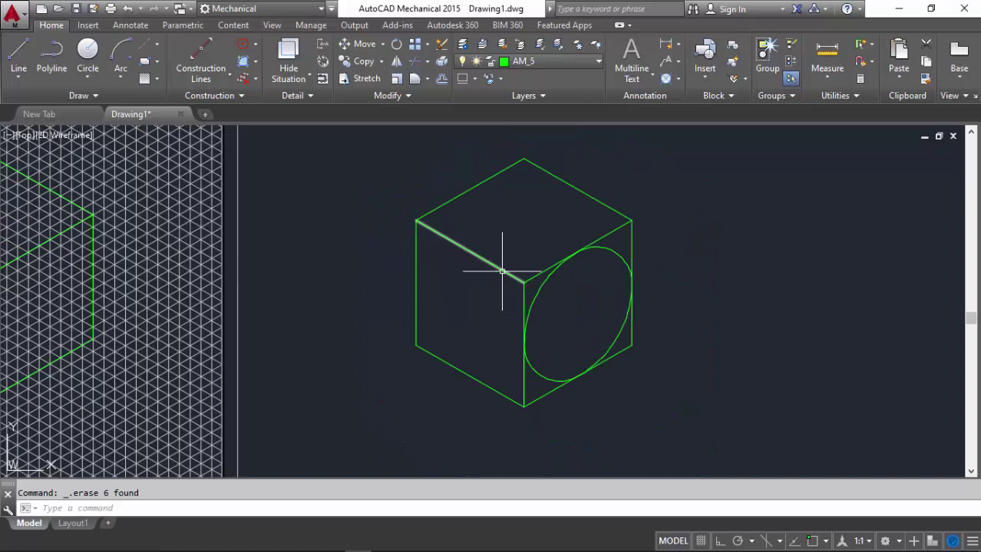